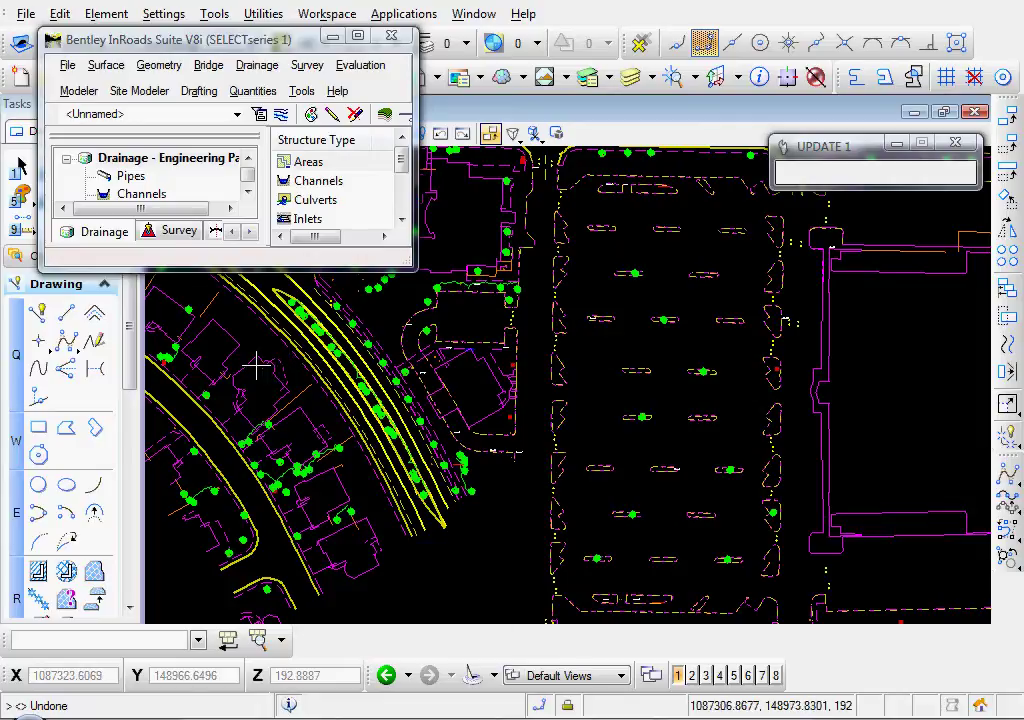
Draw the storm drainage network's pipes and structures in the plan view using View Drainage.
click(259, 68)
mouse_move(270, 88)
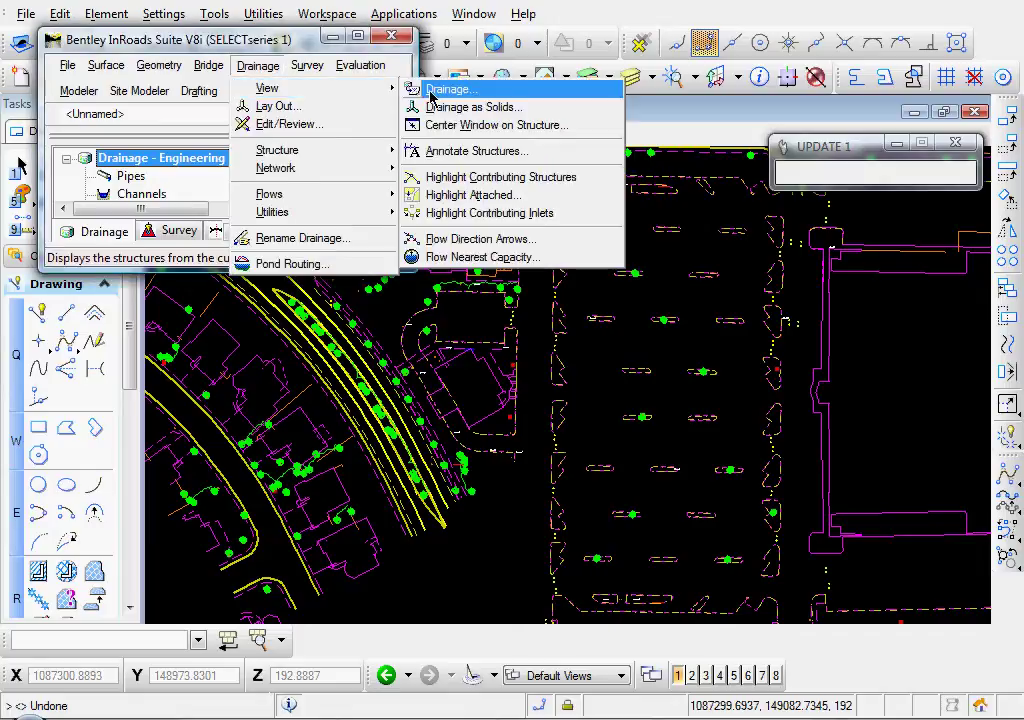
click(432, 94)
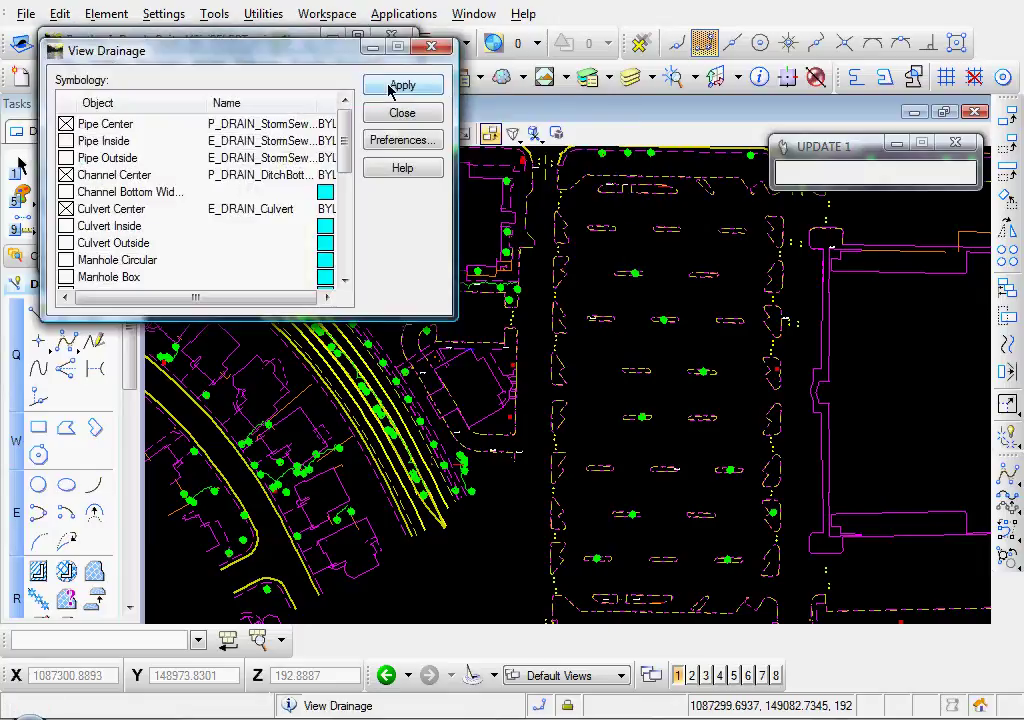
click(390, 90)
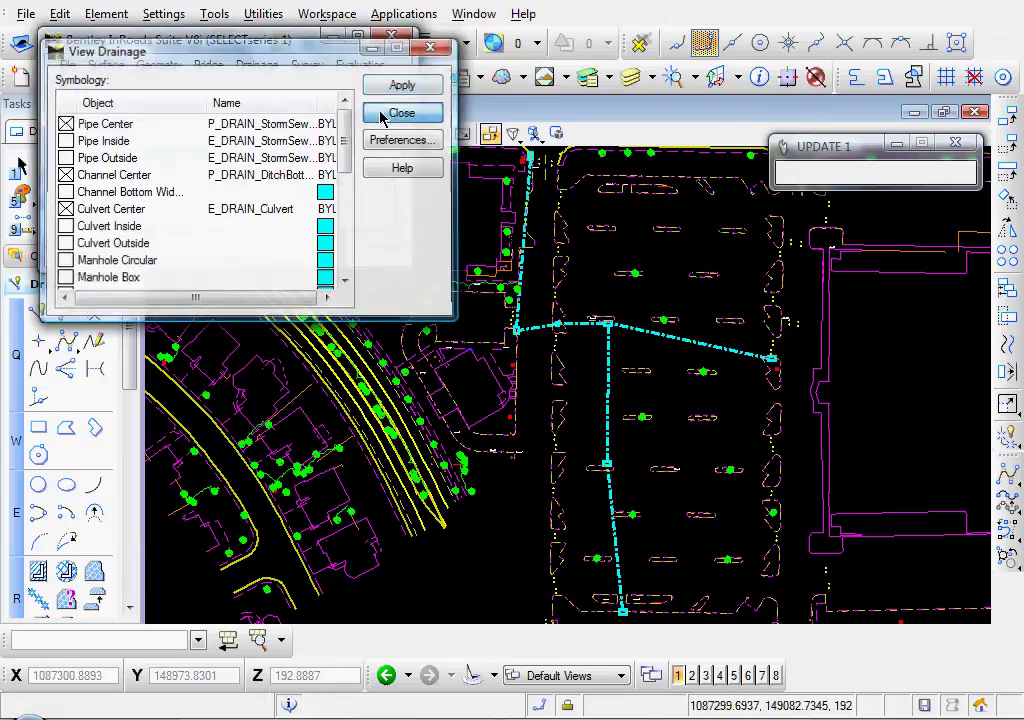
click(402, 112)
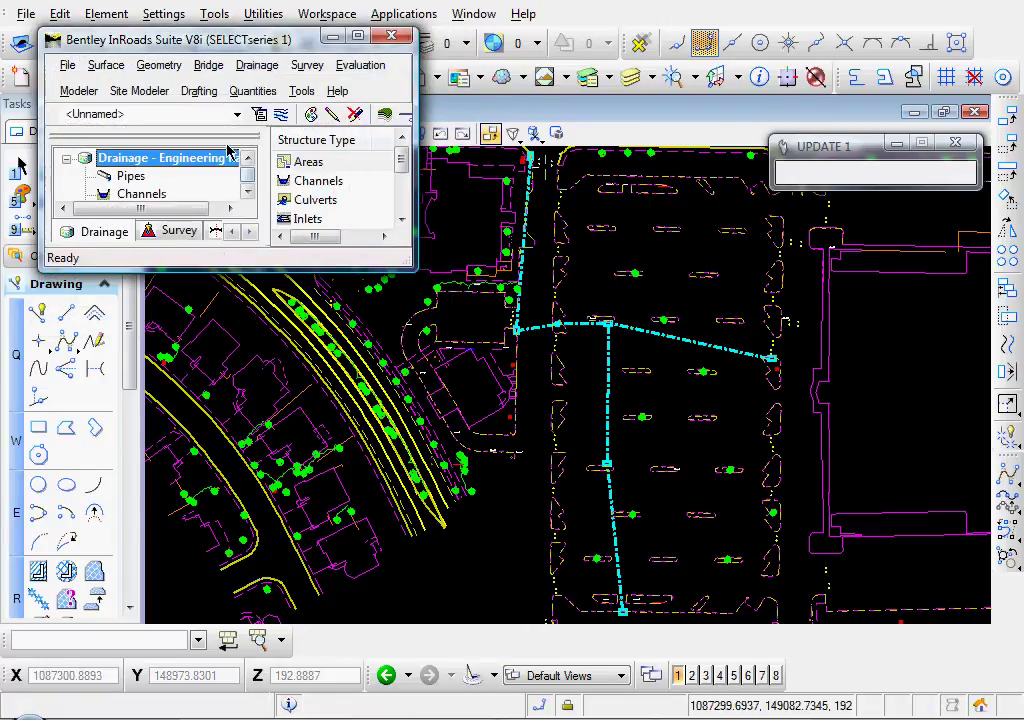
Label the drainage structures using the default Annotate Structures settings.
click(256, 66)
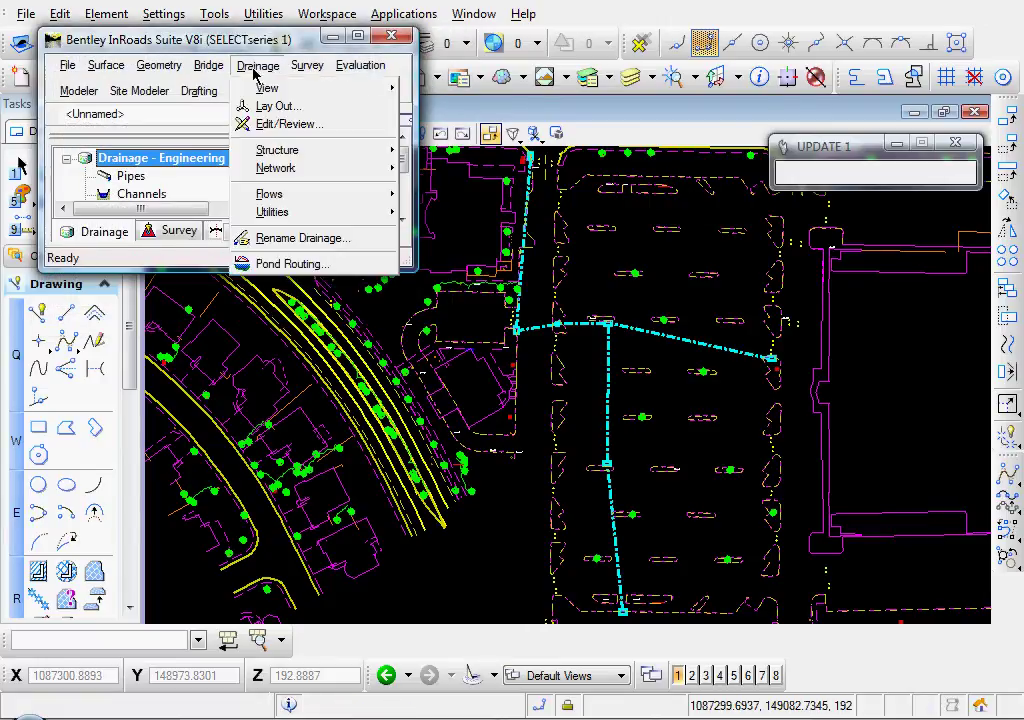
mouse_move(355, 90)
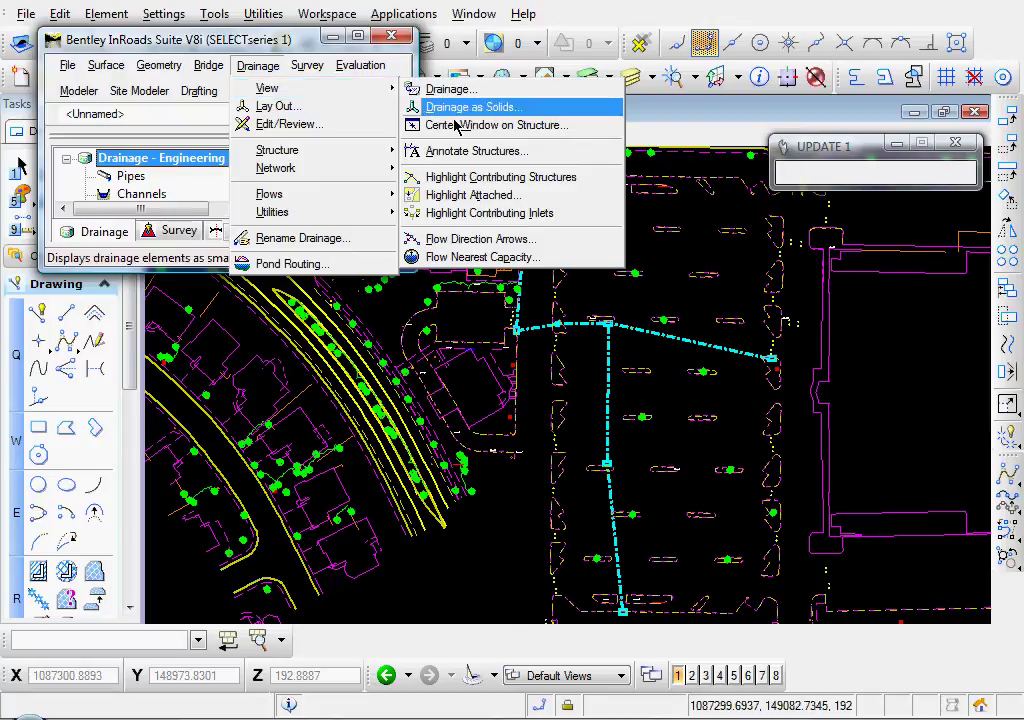
click(463, 150)
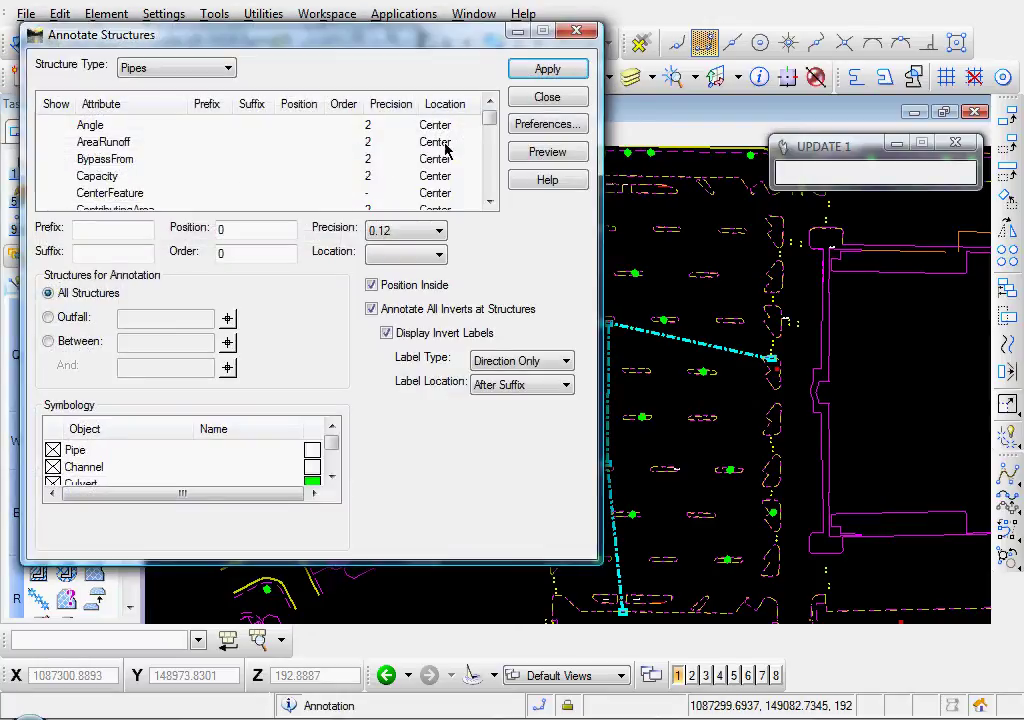
click(539, 70)
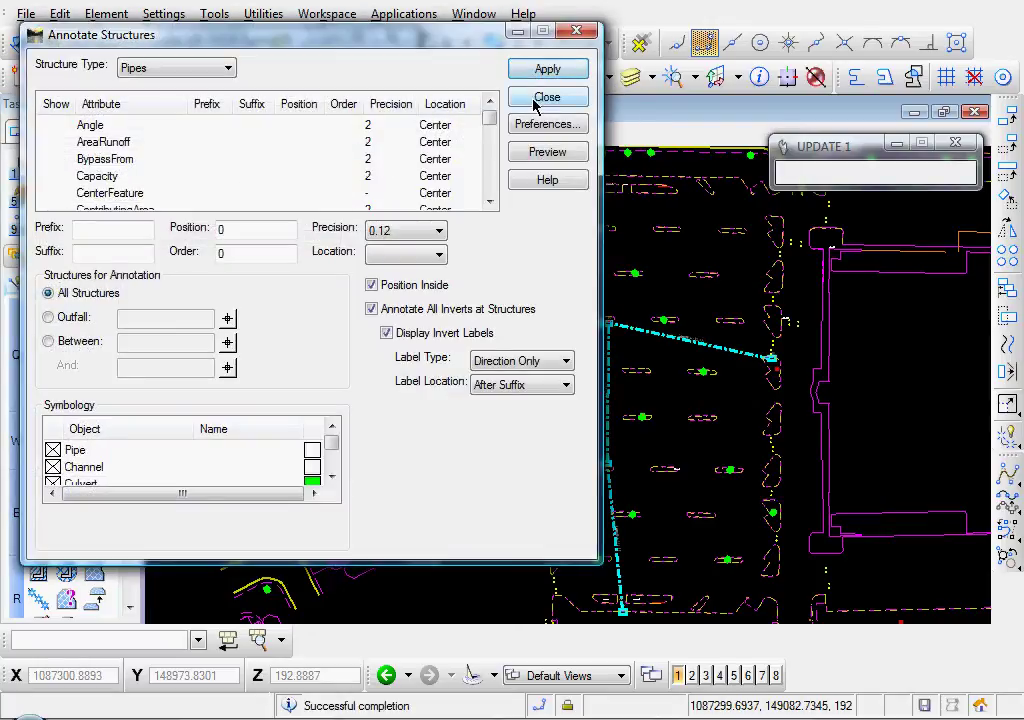
click(535, 100)
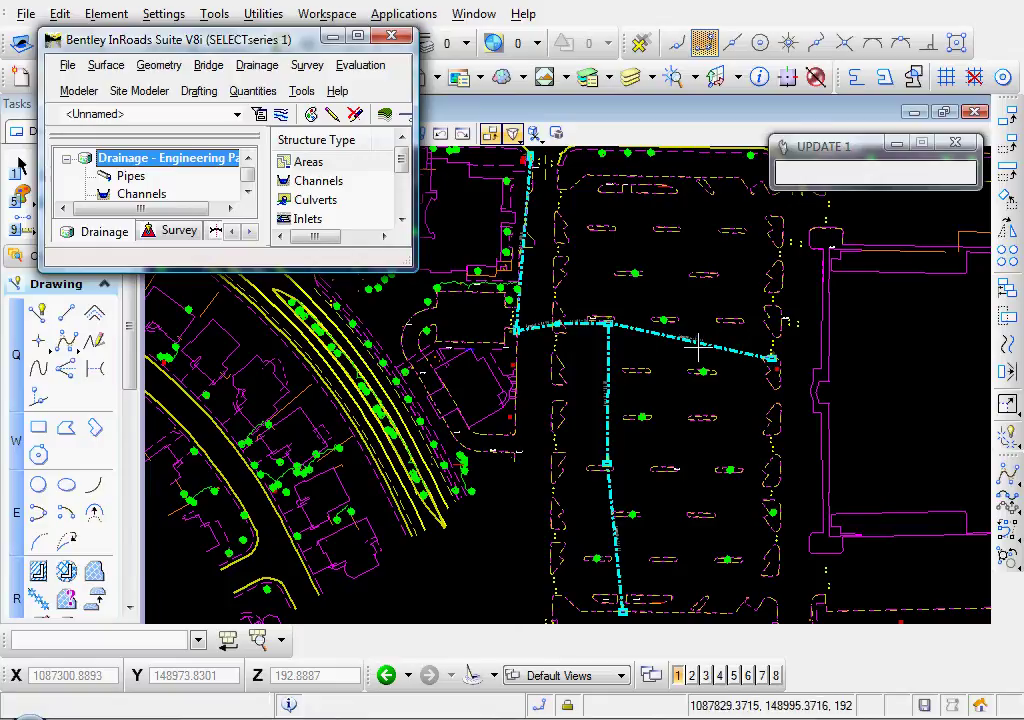
Zoom and pan the plan to inspect pipe length labels like 54.12 and 192.17 around inlet IN4.
scroll(690, 349, up, 5)
scroll(655, 330, up, 3)
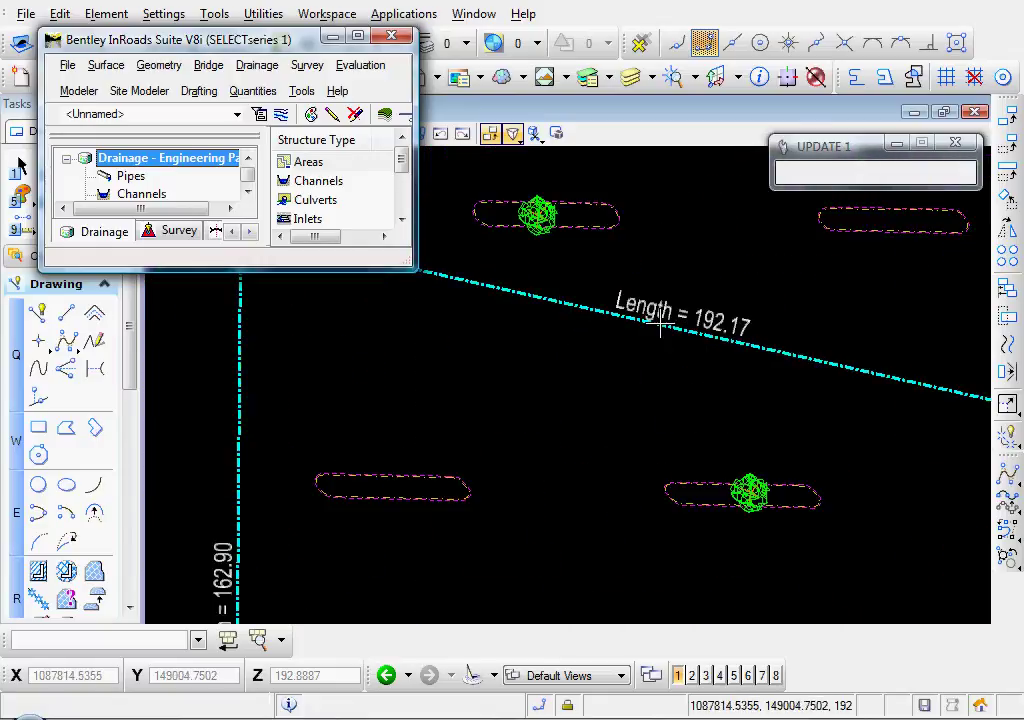
scroll(628, 340, down, 3)
middle_drag(594, 354, 824, 393)
scroll(648, 338, up, 3)
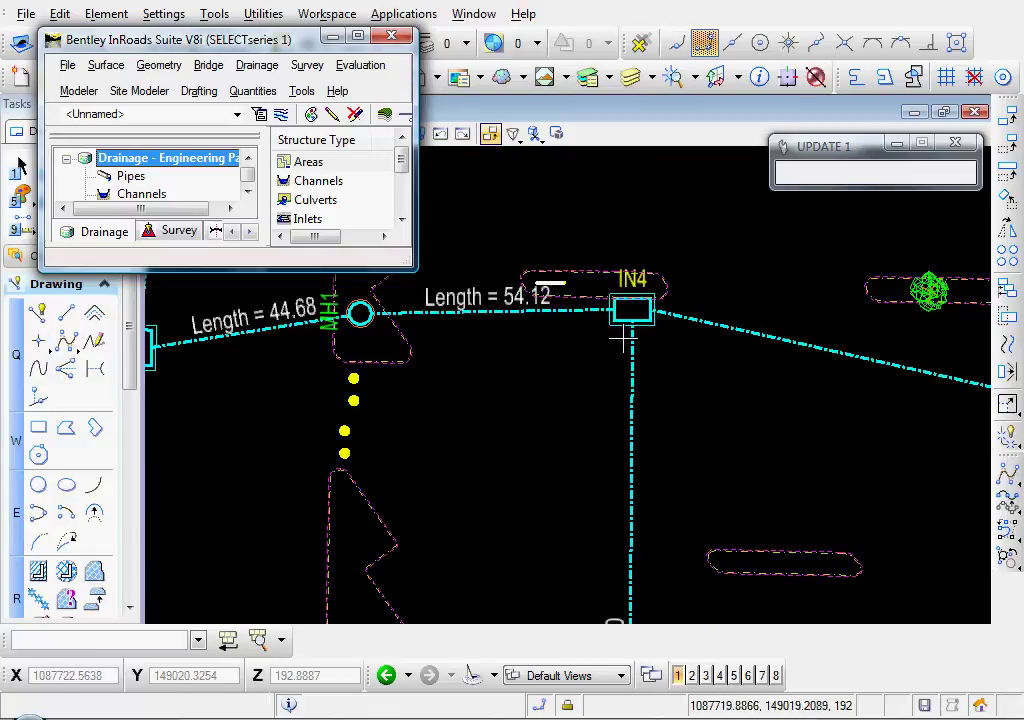
scroll(607, 369, down, 3)
mouse_move(607, 340)
middle_down()
mouse_move(610, 279)
mouse_move(631, 357)
middle_up()
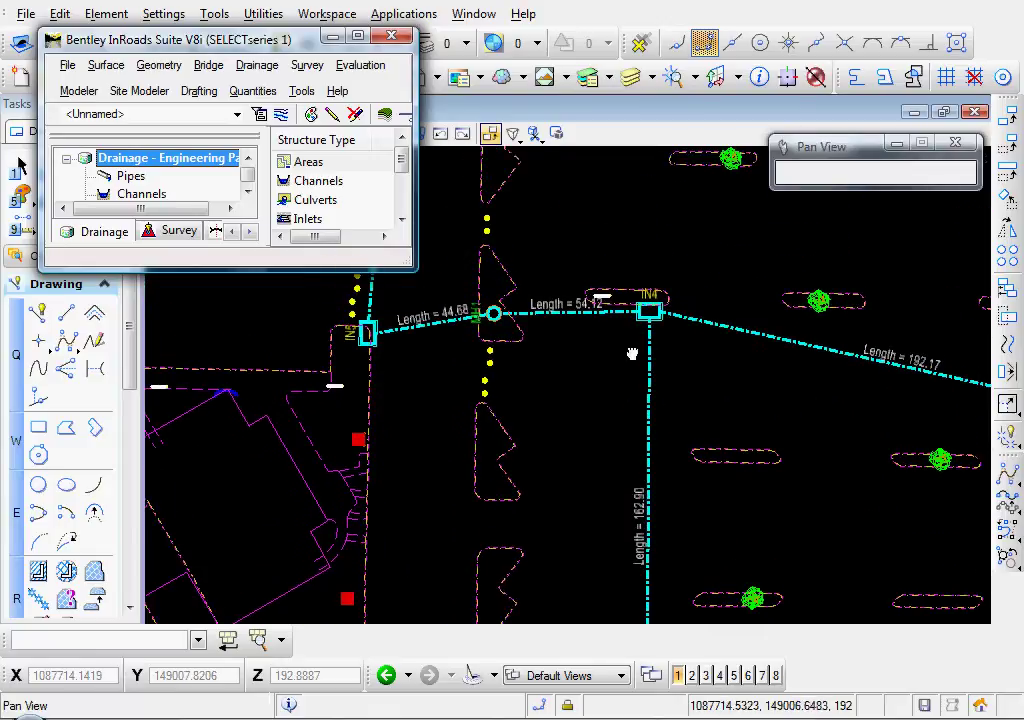
scroll(649, 305, up, 3)
mouse_move(548, 366)
middle_down()
mouse_move(548, 382)
mouse_move(602, 381)
mouse_move(384, 382)
middle_up()
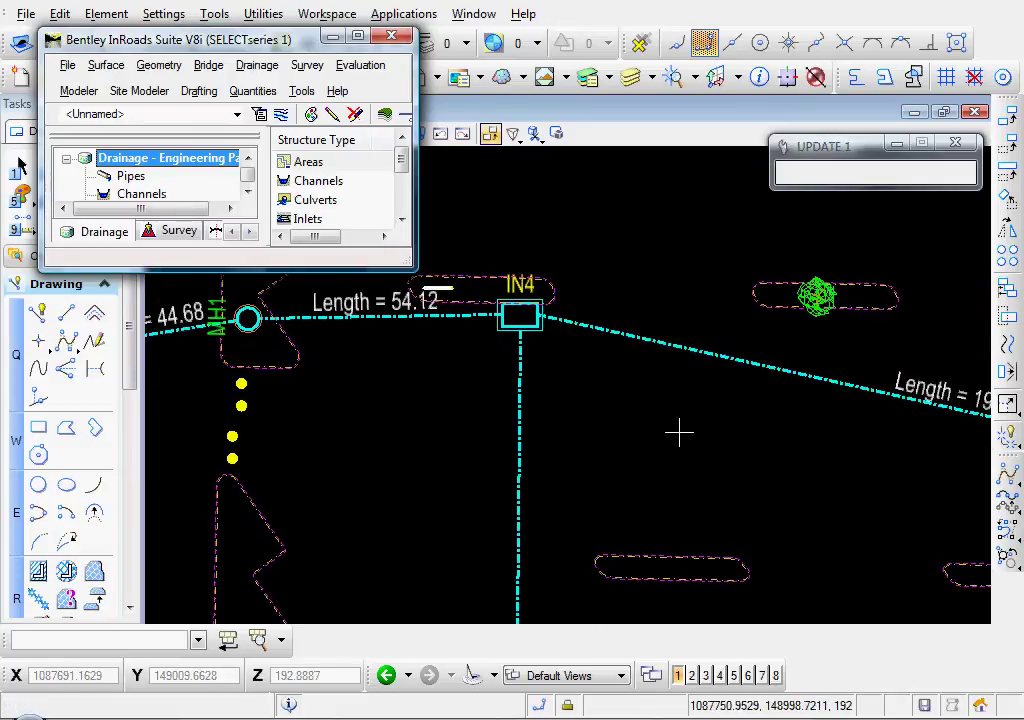
middle_drag(893, 442, 759, 434)
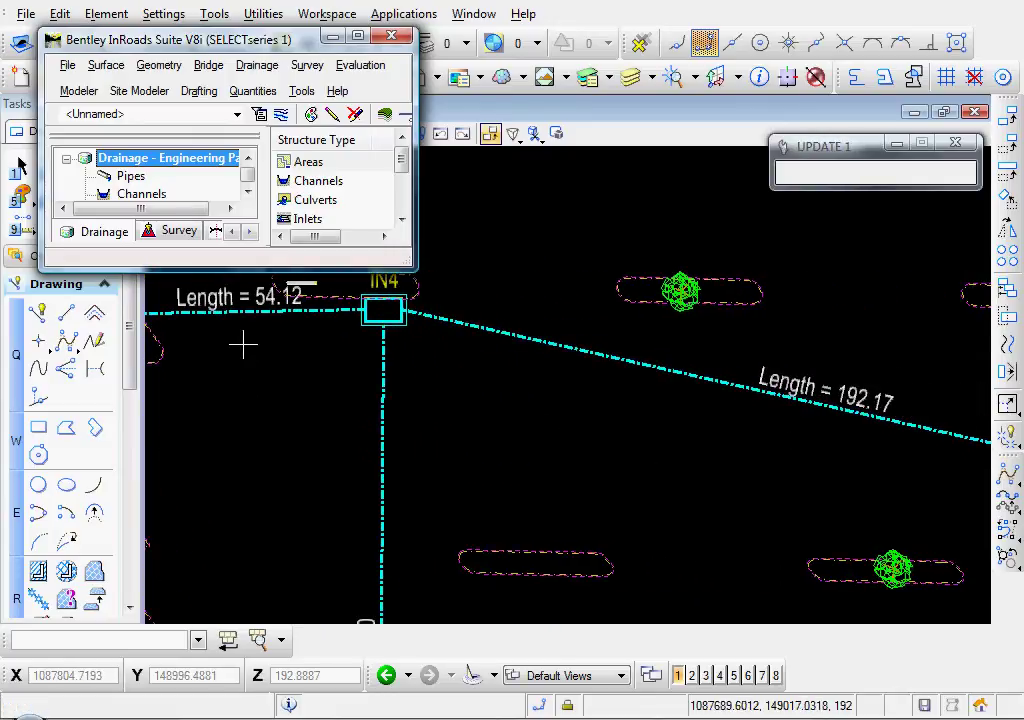
Reopen Annotate Structures with Pipes kept as the structure type.
click(253, 68)
mouse_move(268, 90)
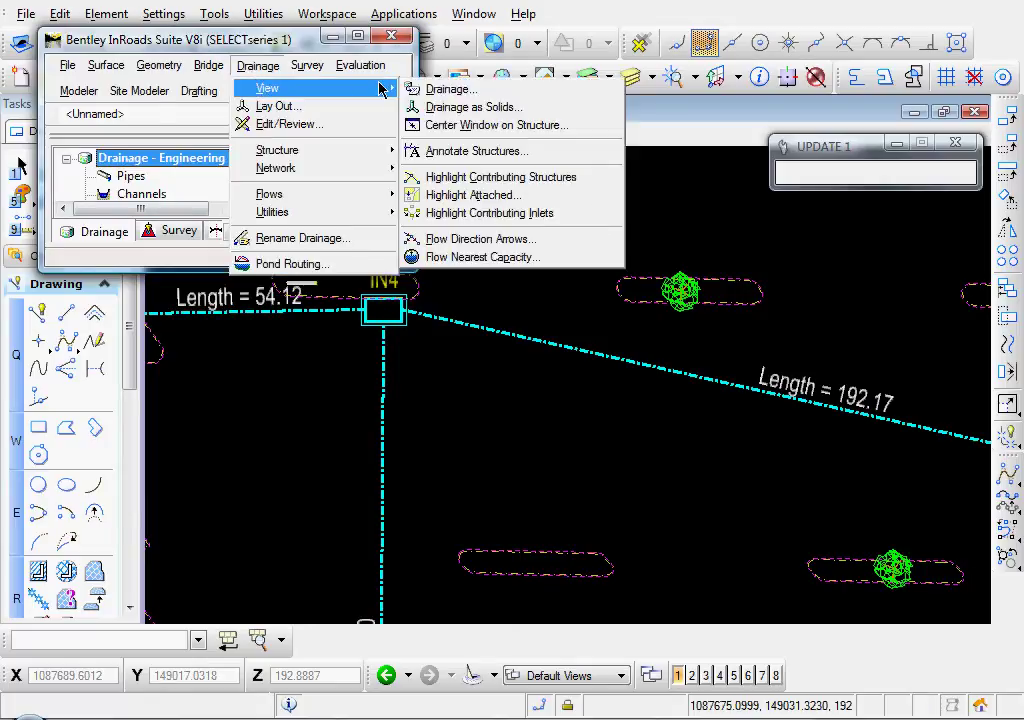
click(445, 146)
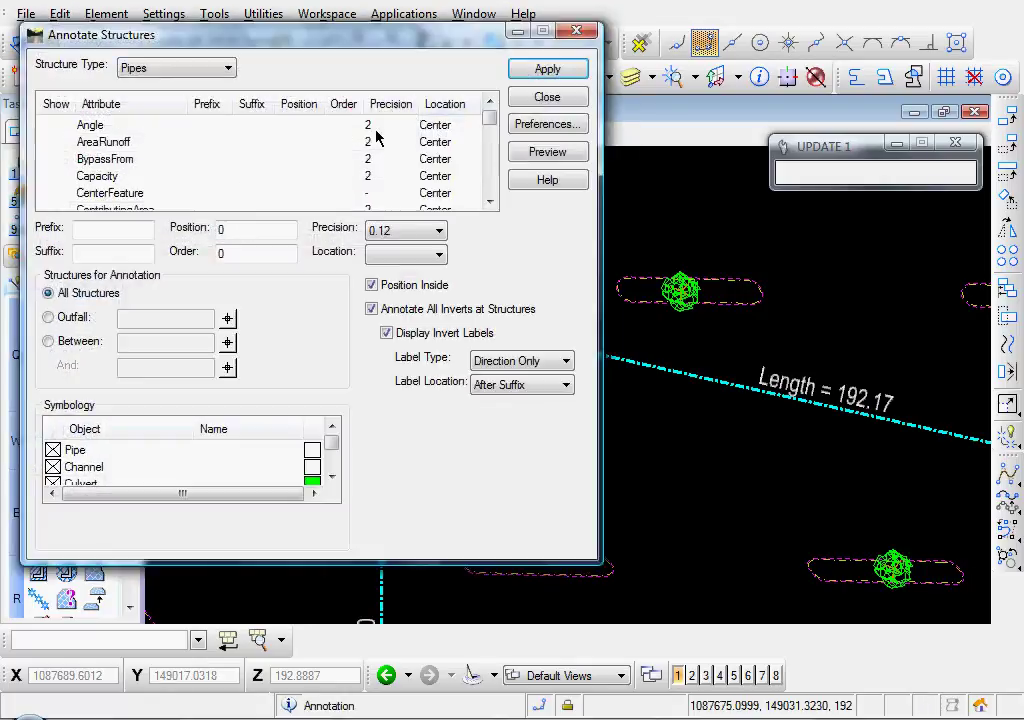
click(160, 70)
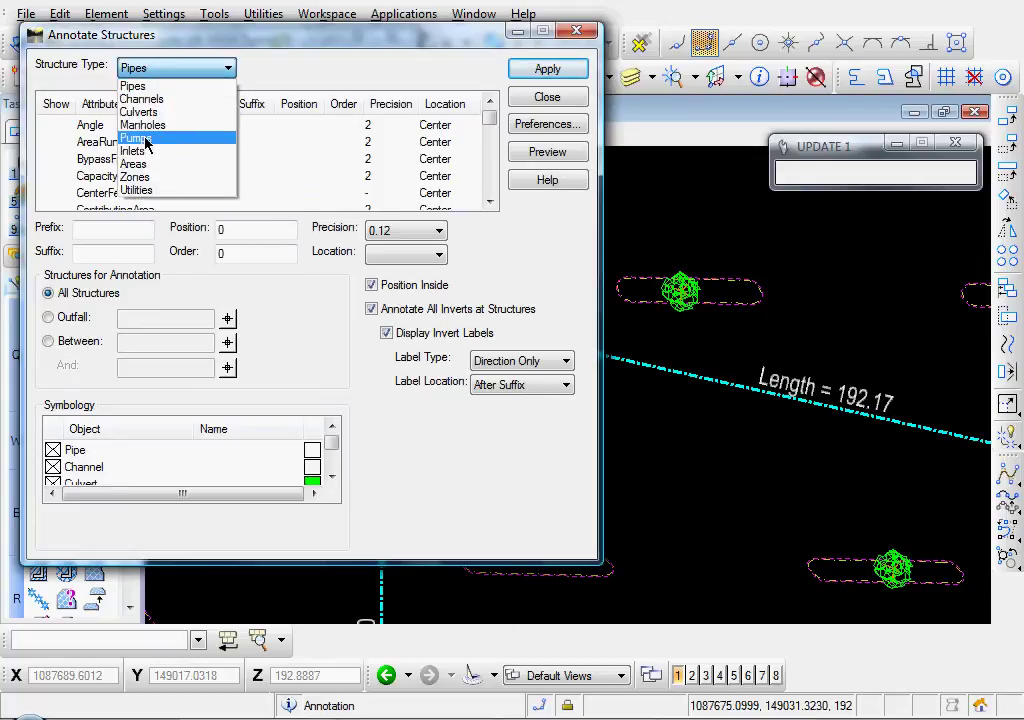
click(153, 70)
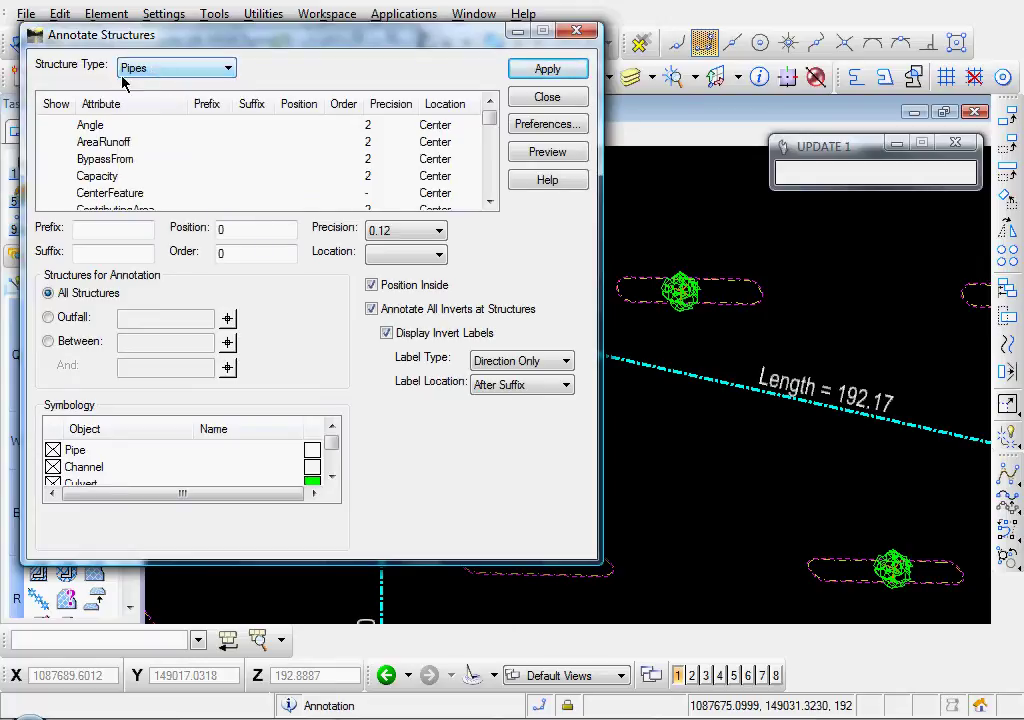
Set the pipe ID attribute's label to position 2.
click(80, 124)
scroll(92, 150, down, 1)
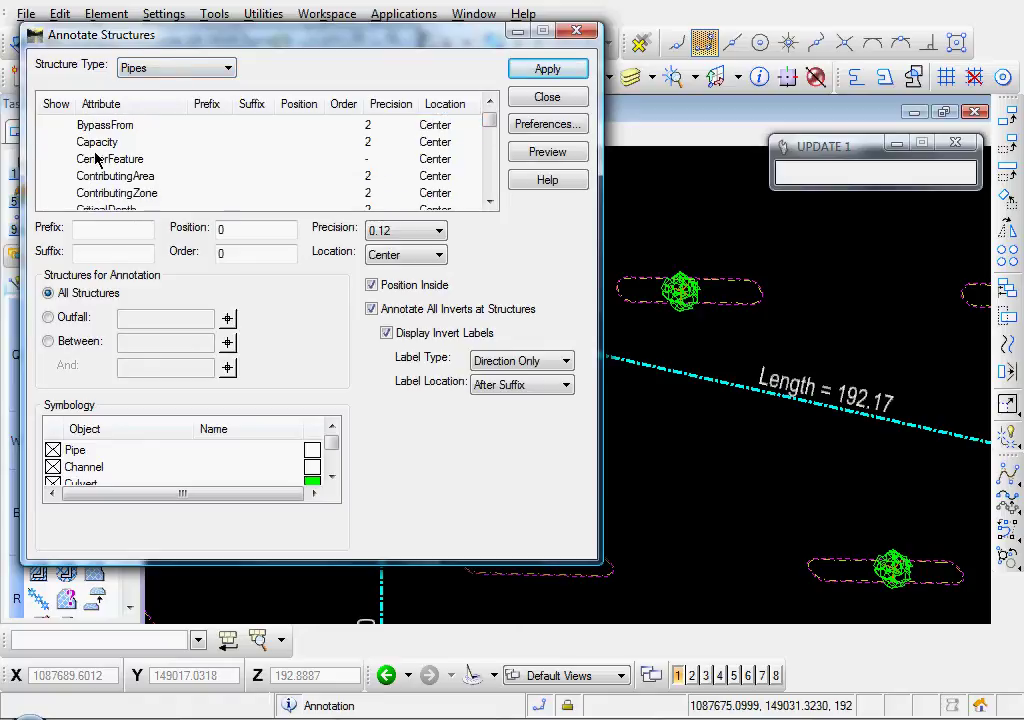
scroll(97, 157, down, 8)
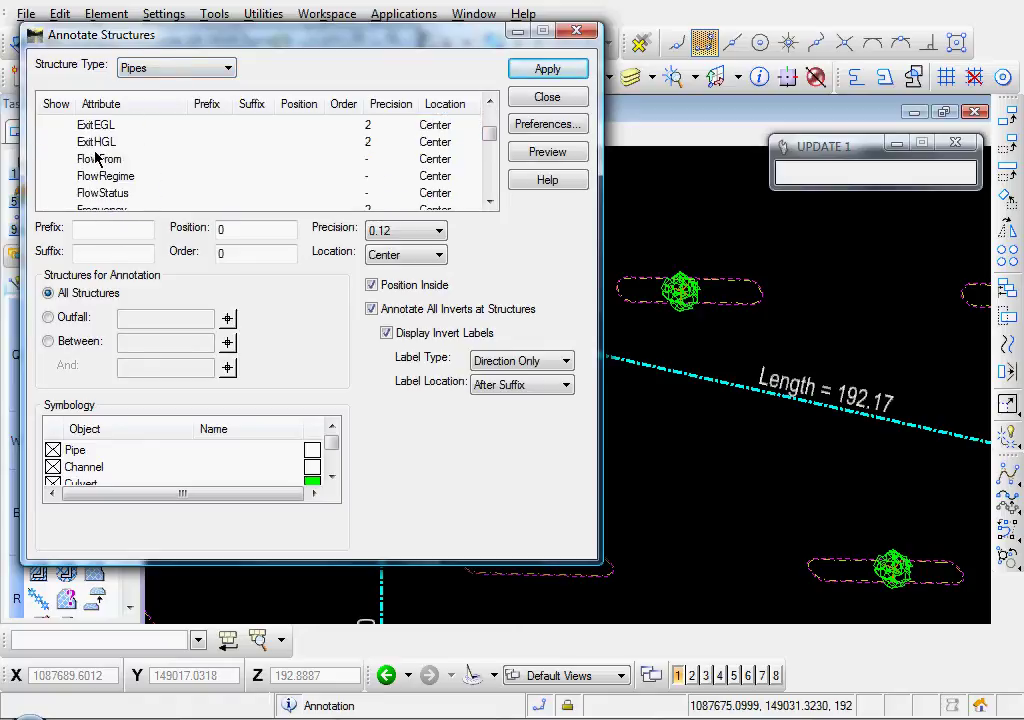
scroll(95, 155, down, 4)
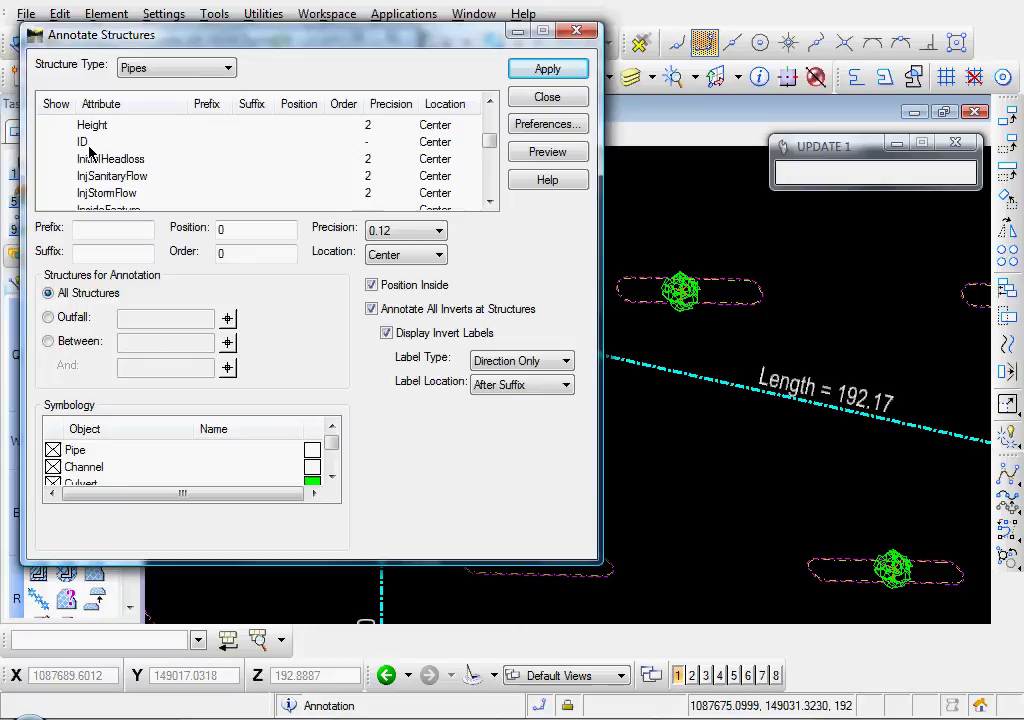
click(88, 144)
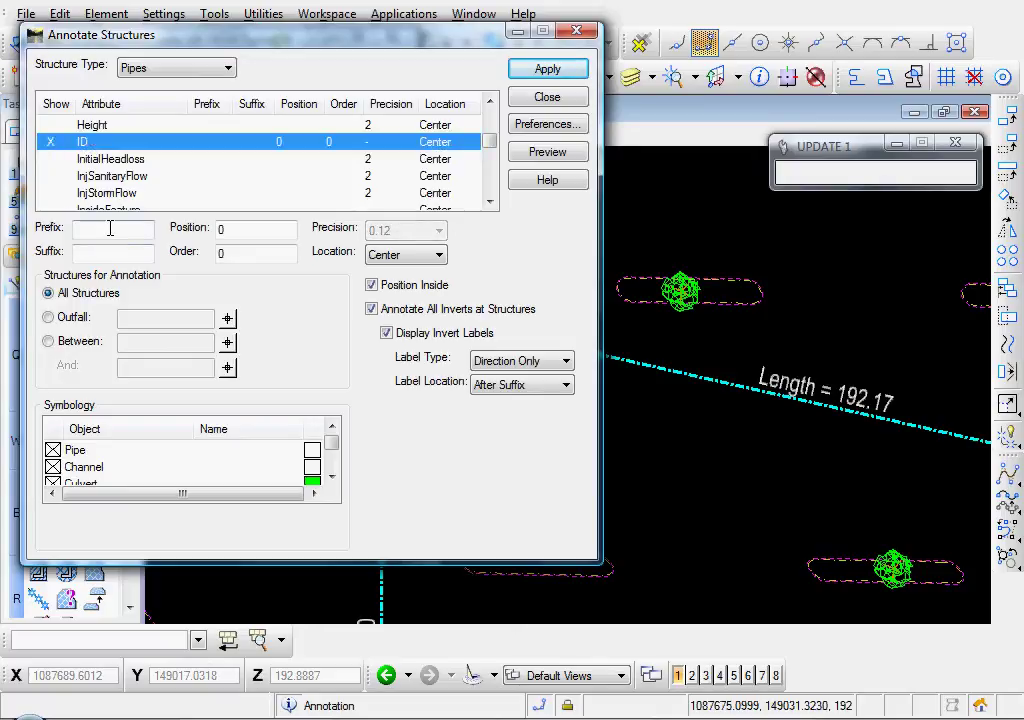
double_click(226, 228)
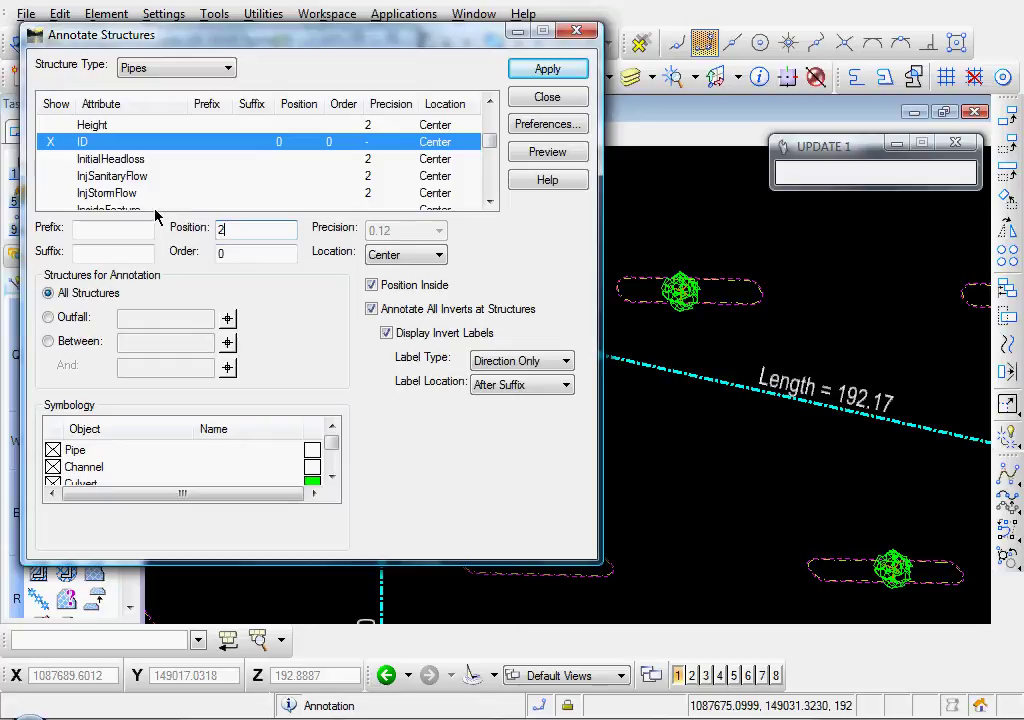
key(Tab)
click(109, 228)
click(105, 255)
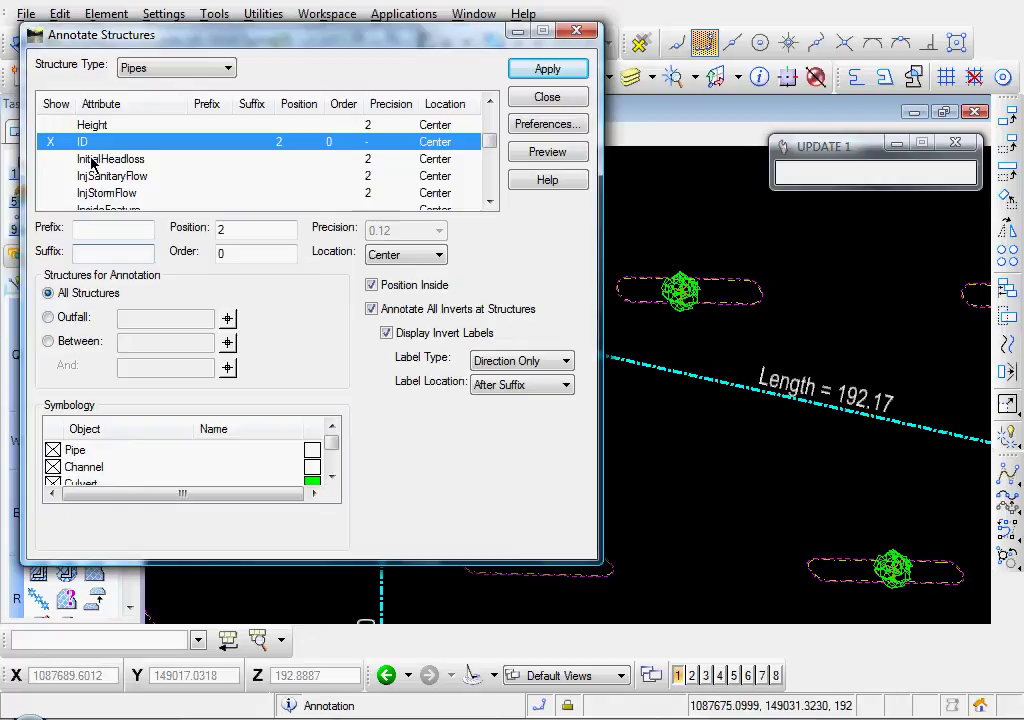
Change the PipeLength label prefix from 'Length =' to 'L =' at position 1.
scroll(87, 150, down, 3)
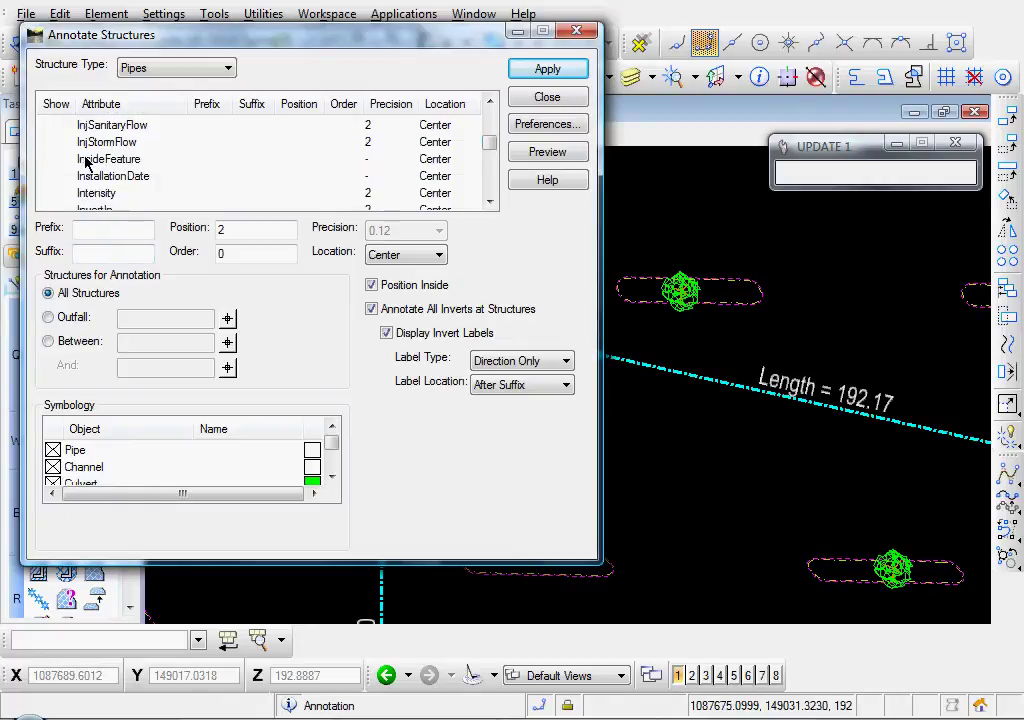
scroll(87, 162, down, 1)
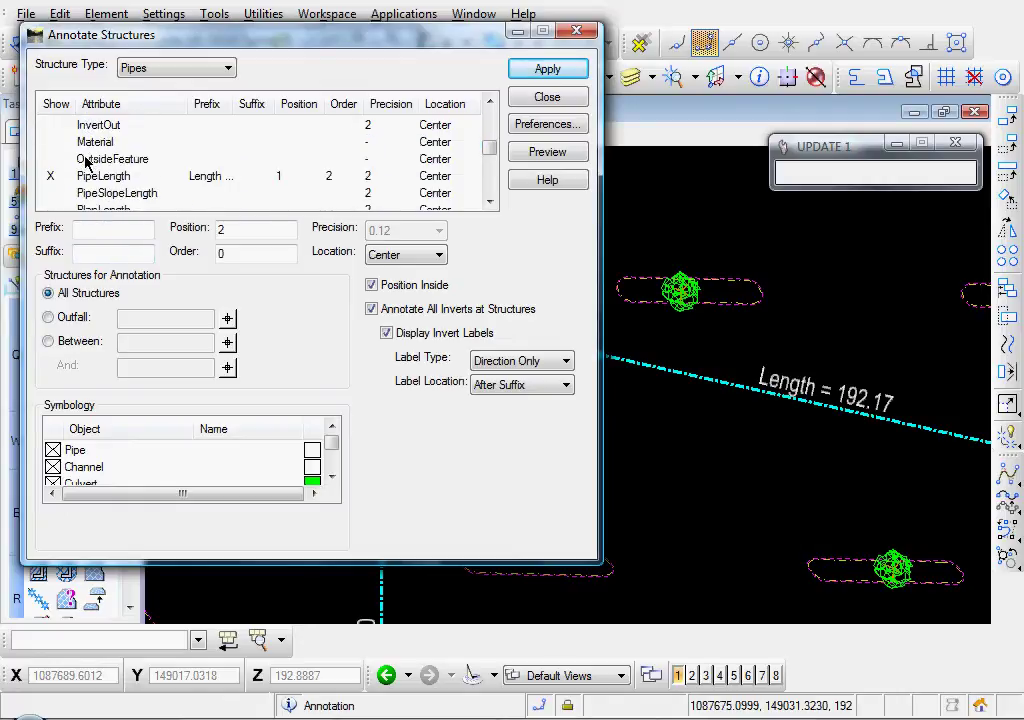
scroll(85, 162, down, 1)
click(100, 144)
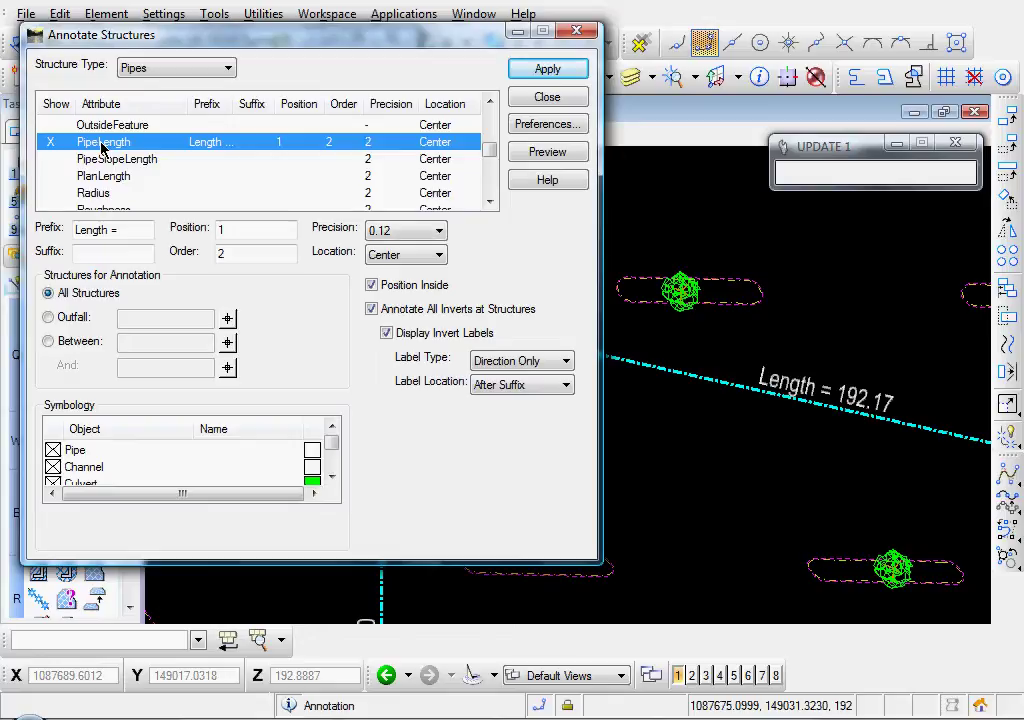
drag(133, 229, 54, 229)
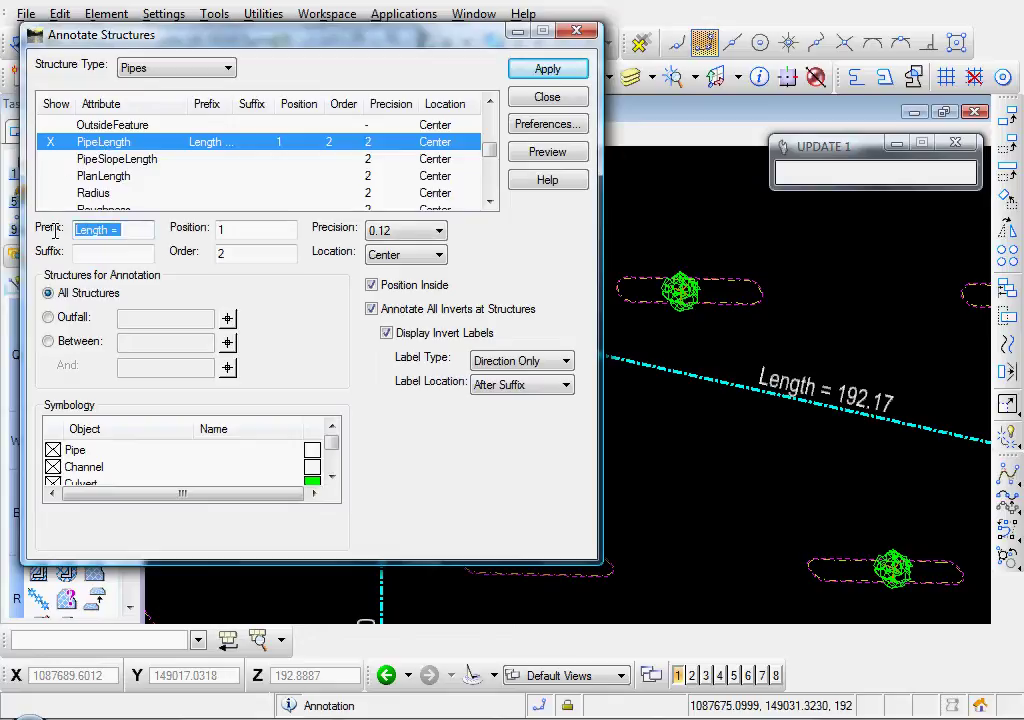
text(L)
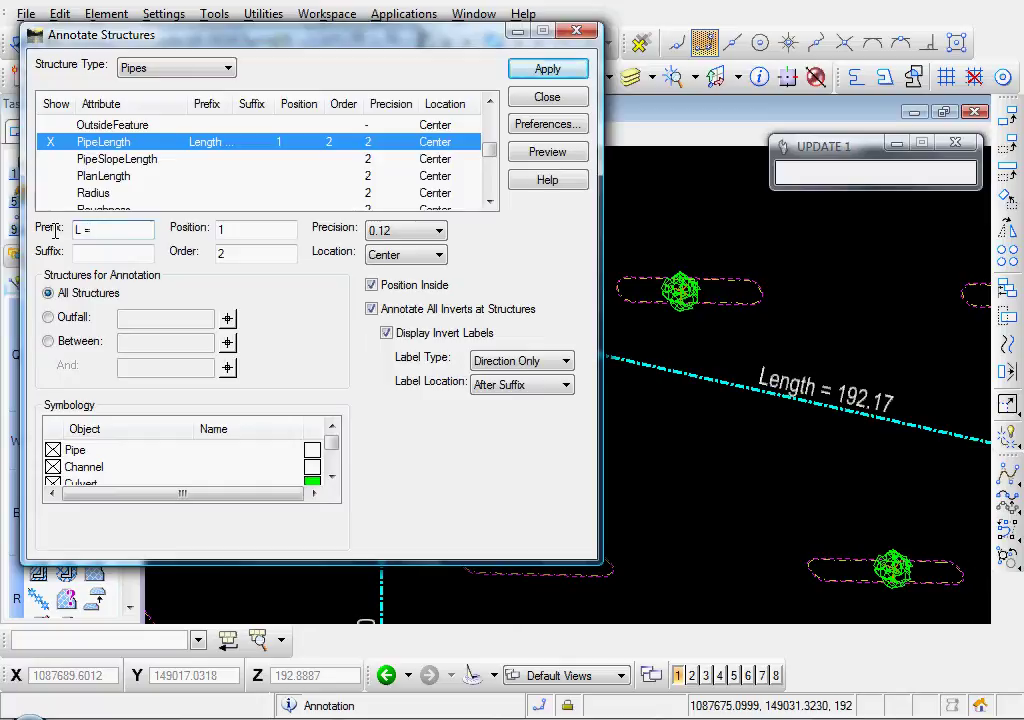
click(232, 229)
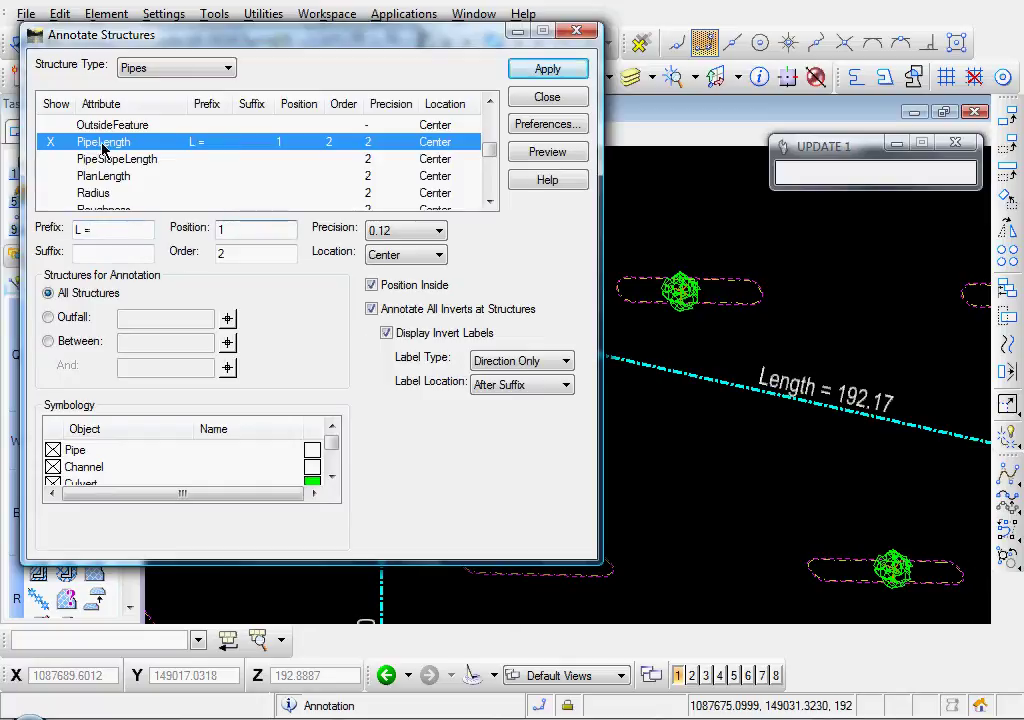
scroll(86, 158, down, 3)
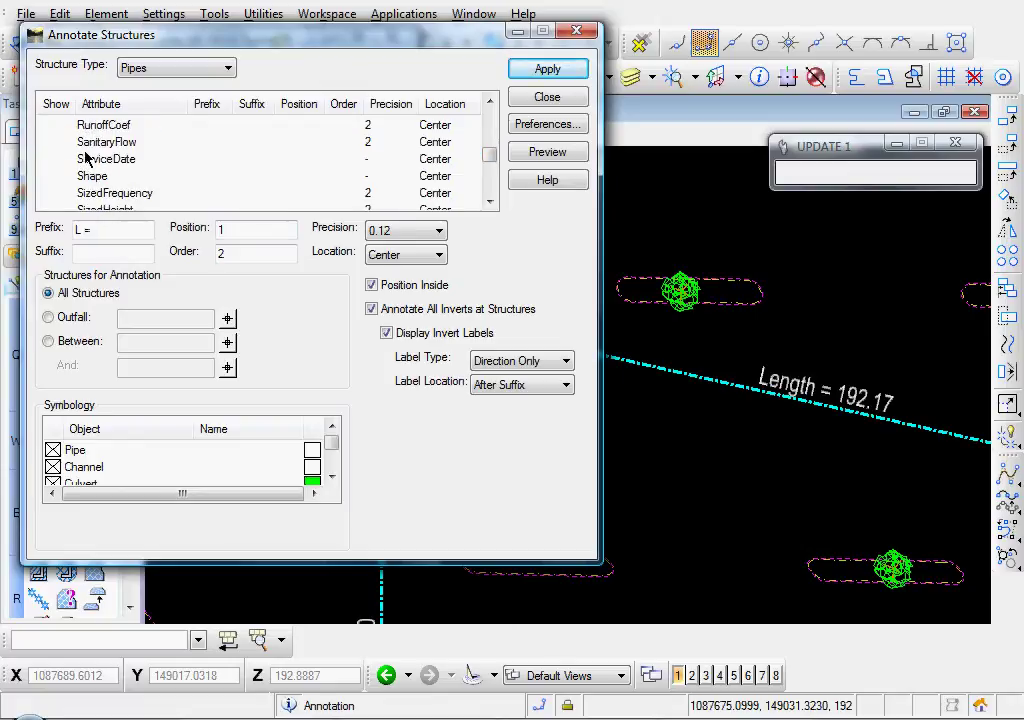
scroll(86, 158, down, 1)
scroll(86, 158, up, 5)
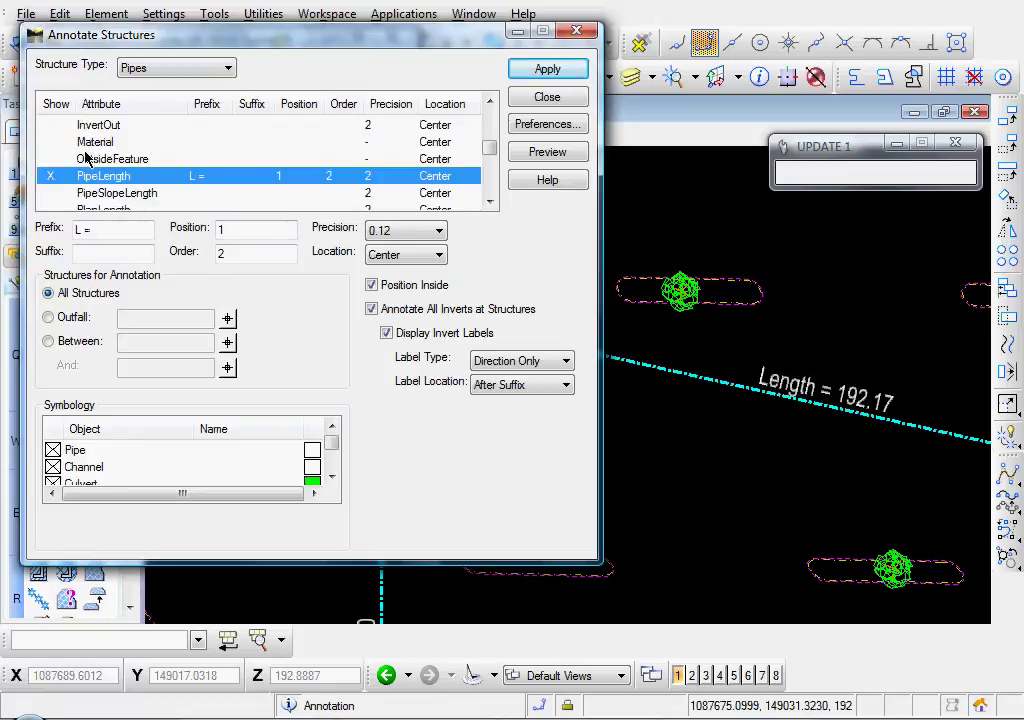
scroll(86, 158, up, 4)
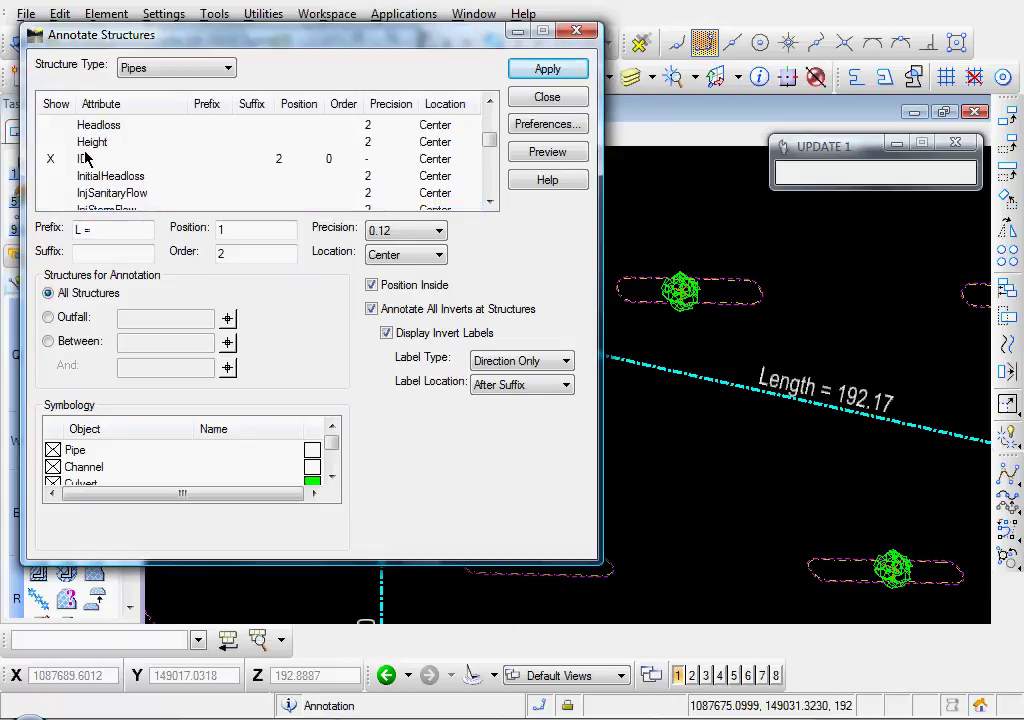
Show the pipe Height as diameter with prefix 'D =', suffix 'IN' and position -1.
click(93, 142)
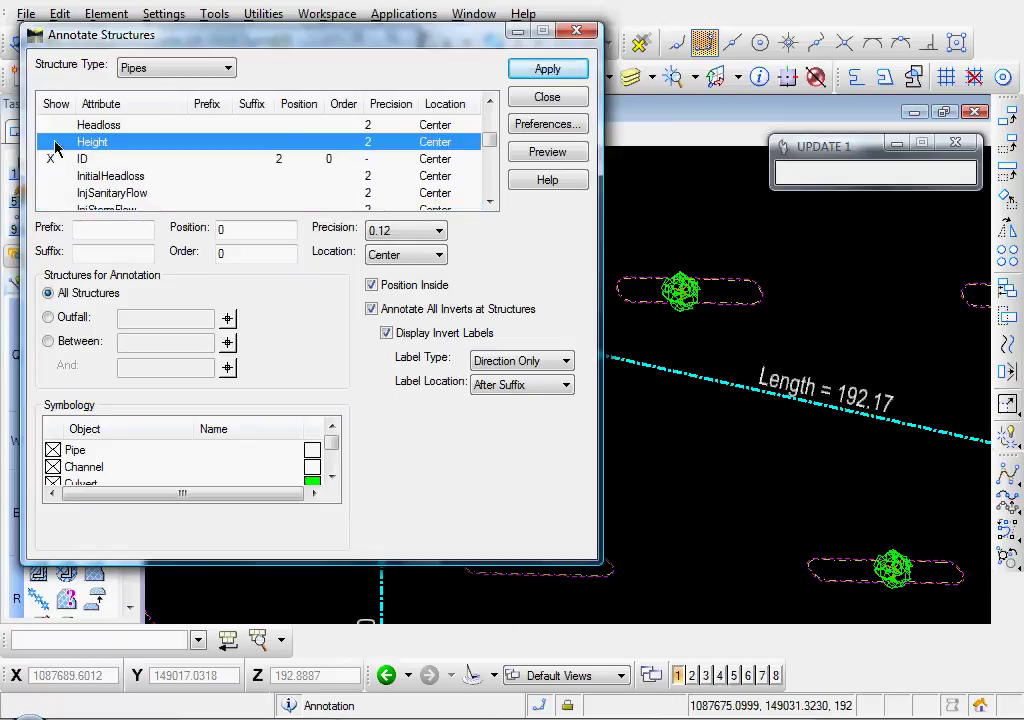
click(49, 142)
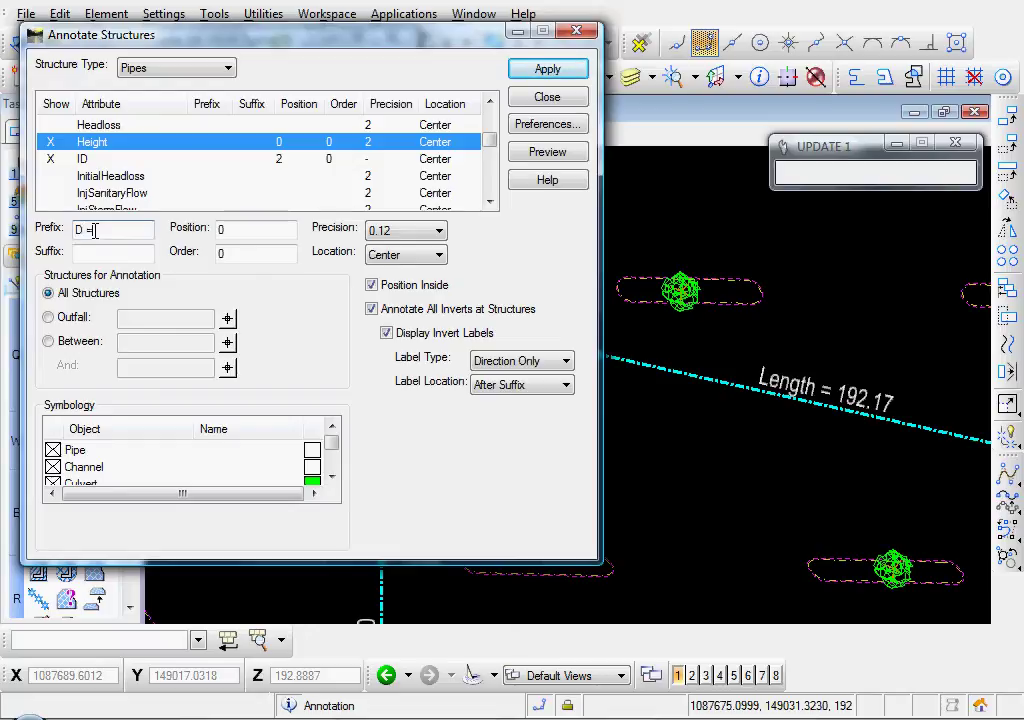
click(112, 253)
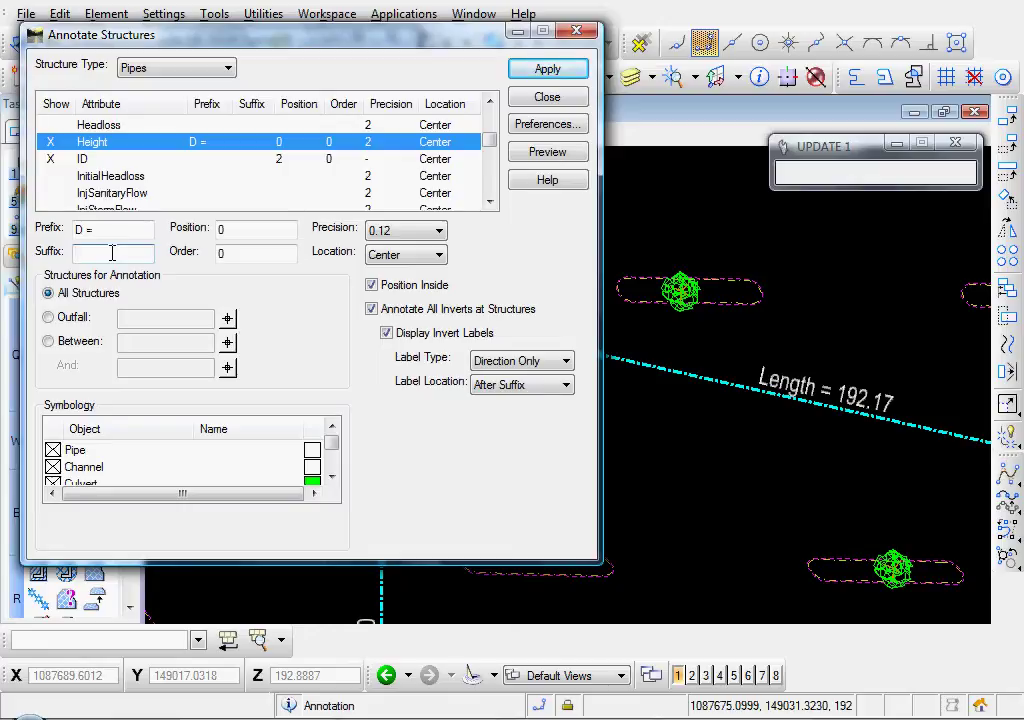
text(IN)
key(Tab)
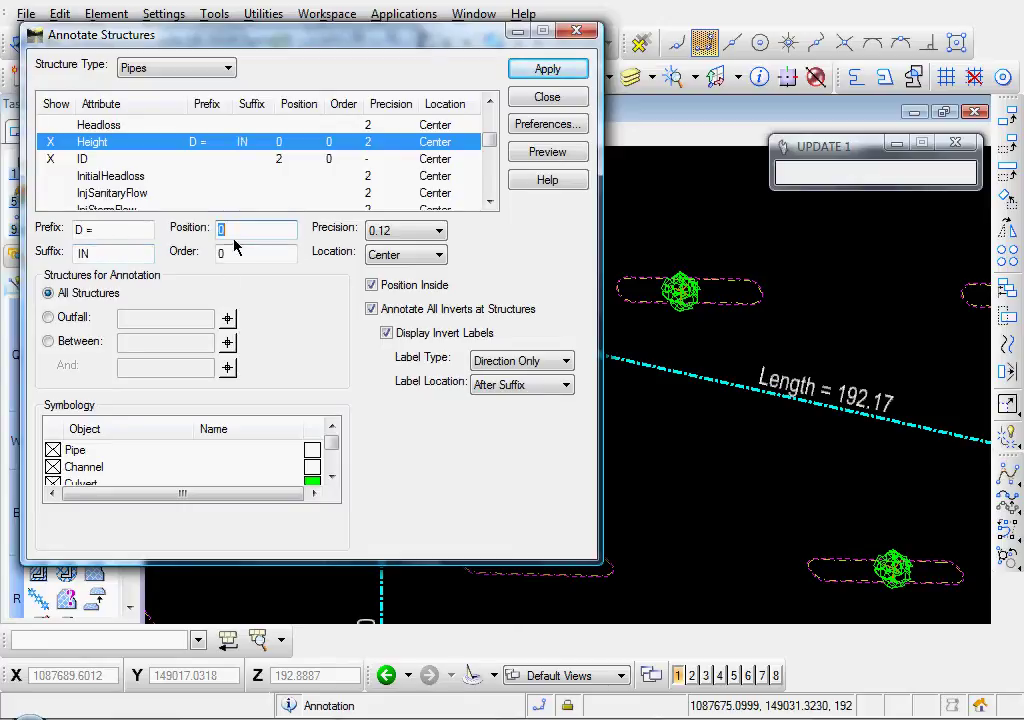
text(1)
key(Tab)
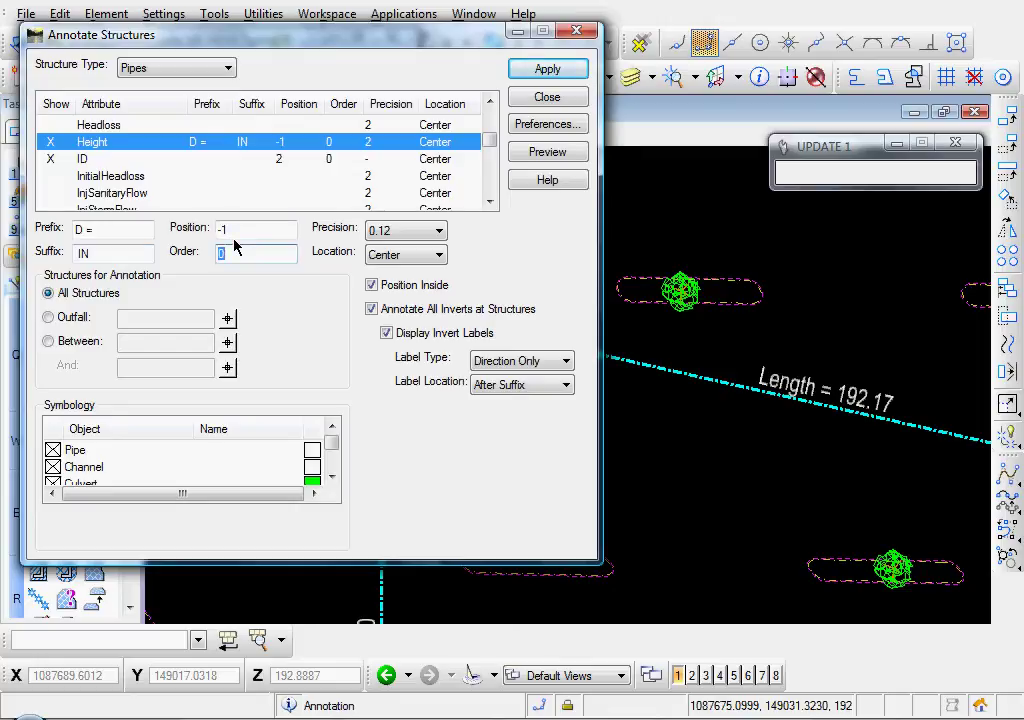
Show pipe Slope with prefix 'SLOPE =', suffix '%', position -2, and apply the labels.
click(92, 177)
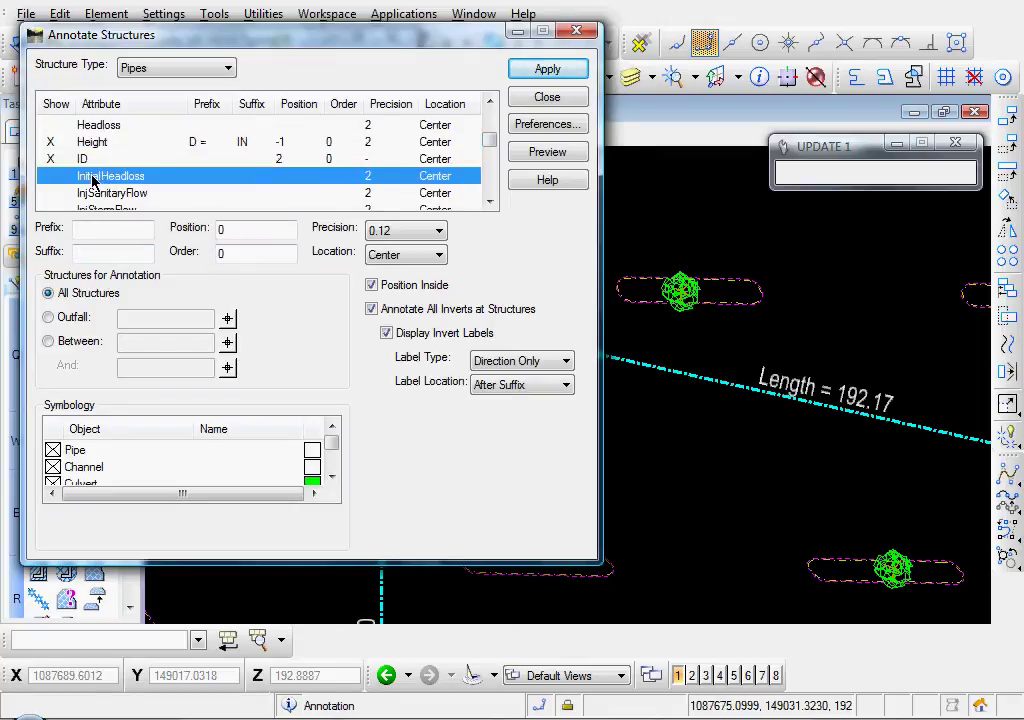
scroll(92, 180, down, 4)
scroll(92, 180, down, 5)
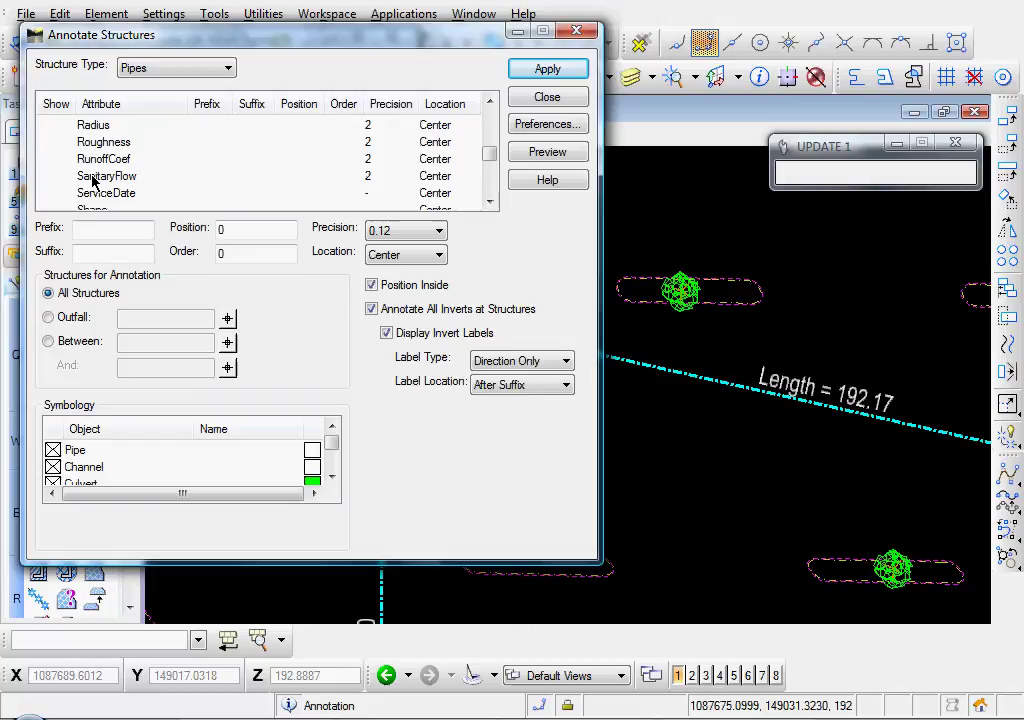
scroll(92, 177, down, 1)
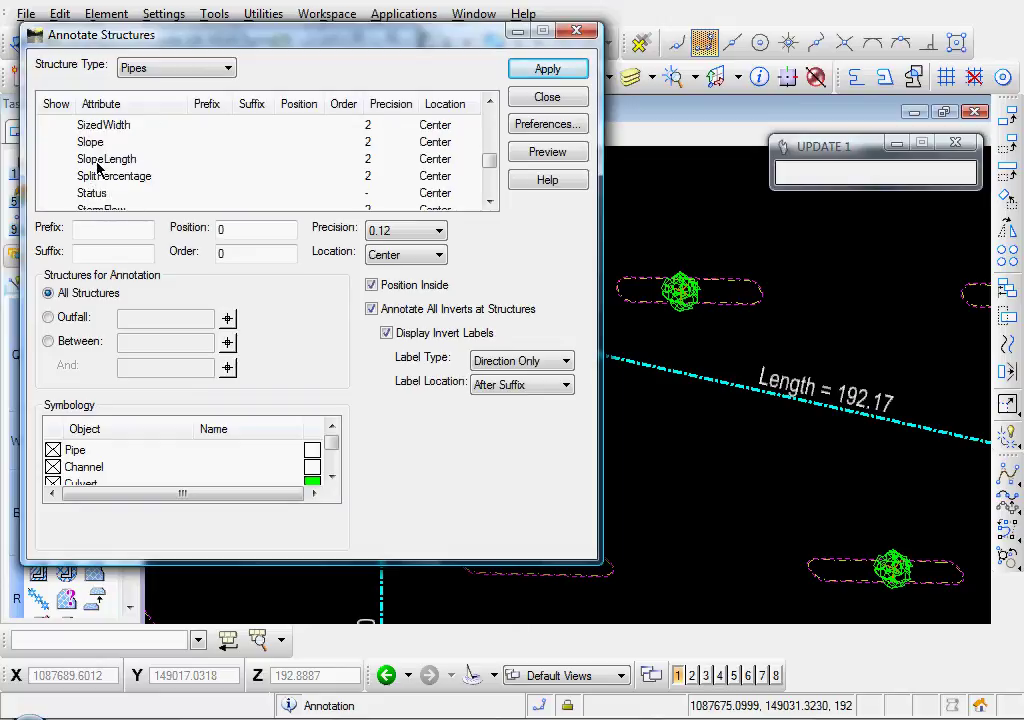
click(57, 143)
click(50, 142)
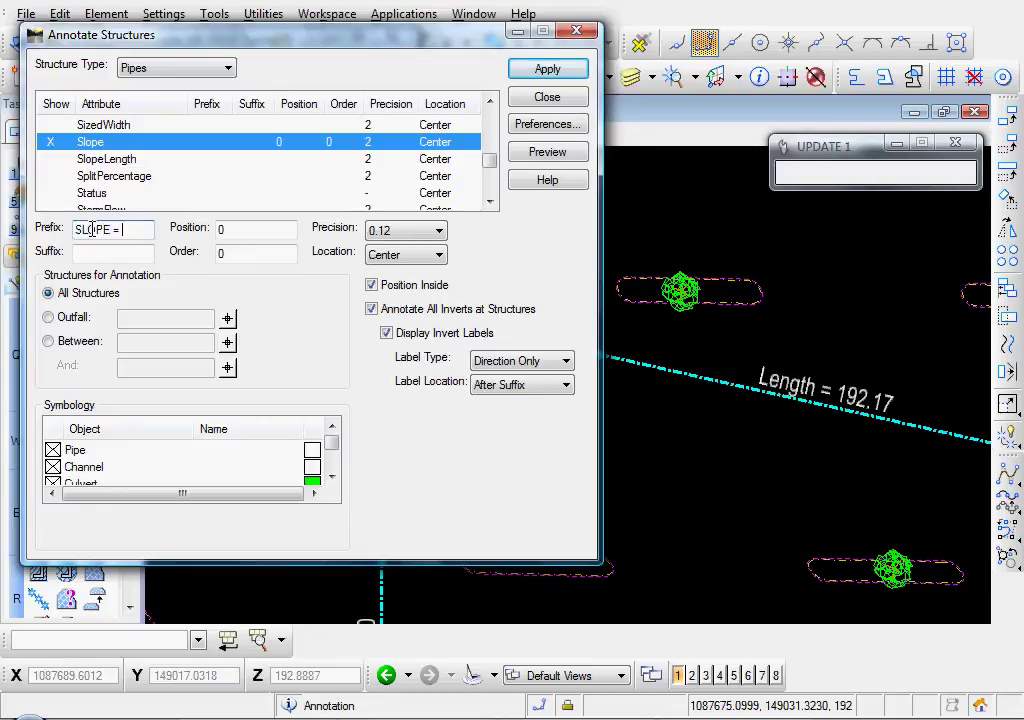
click(121, 252)
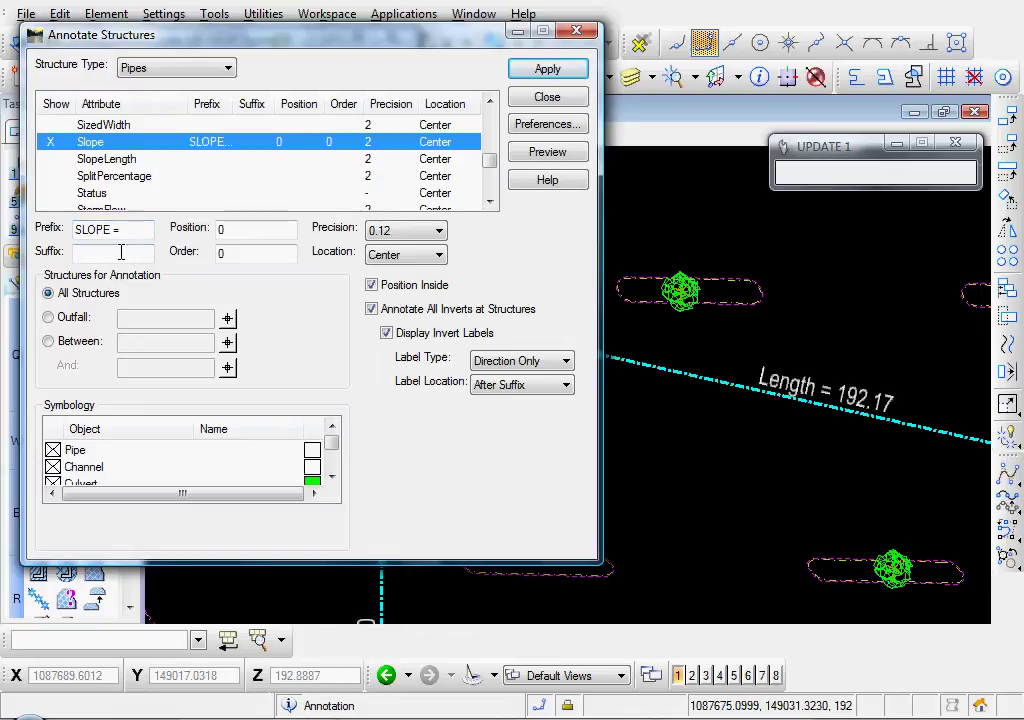
text(%)
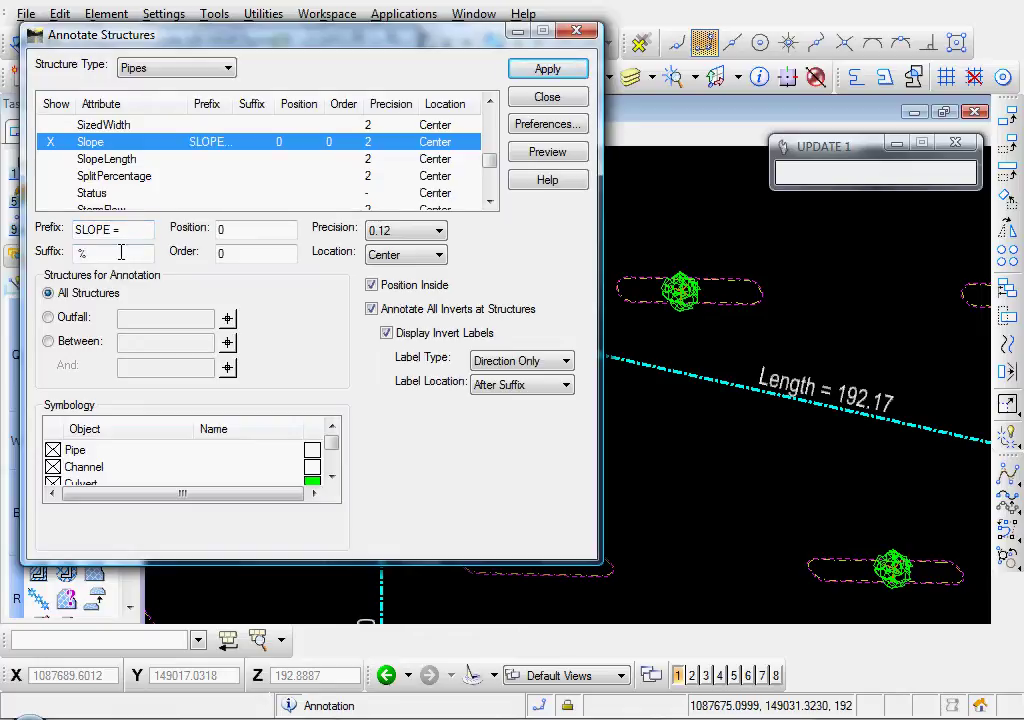
click(214, 229)
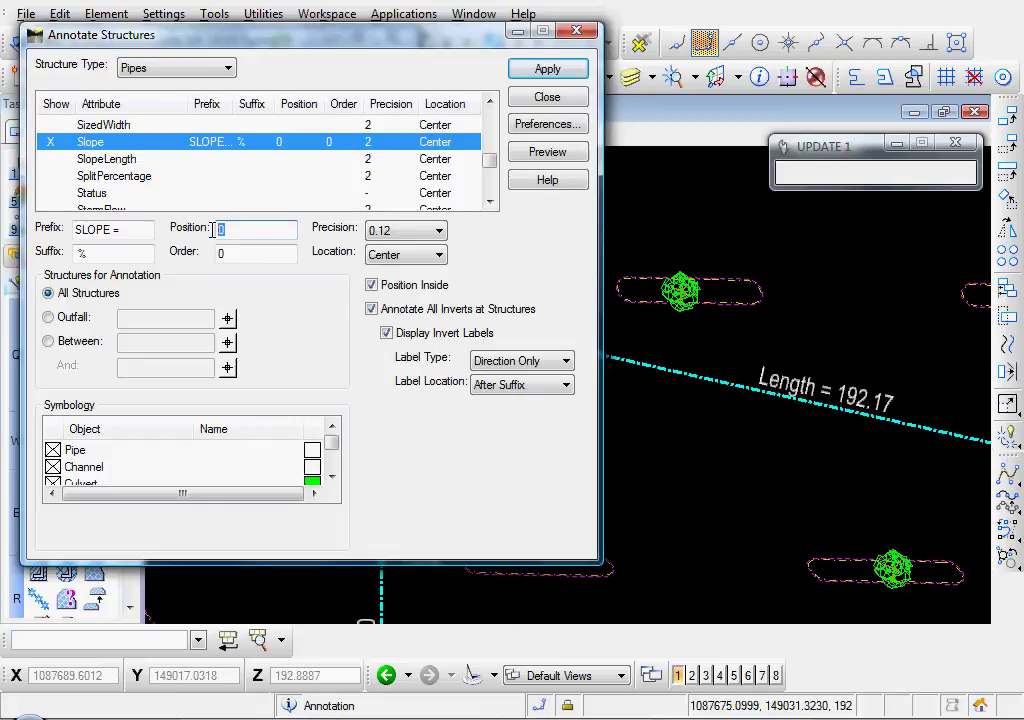
text(-2)
key(Tab)
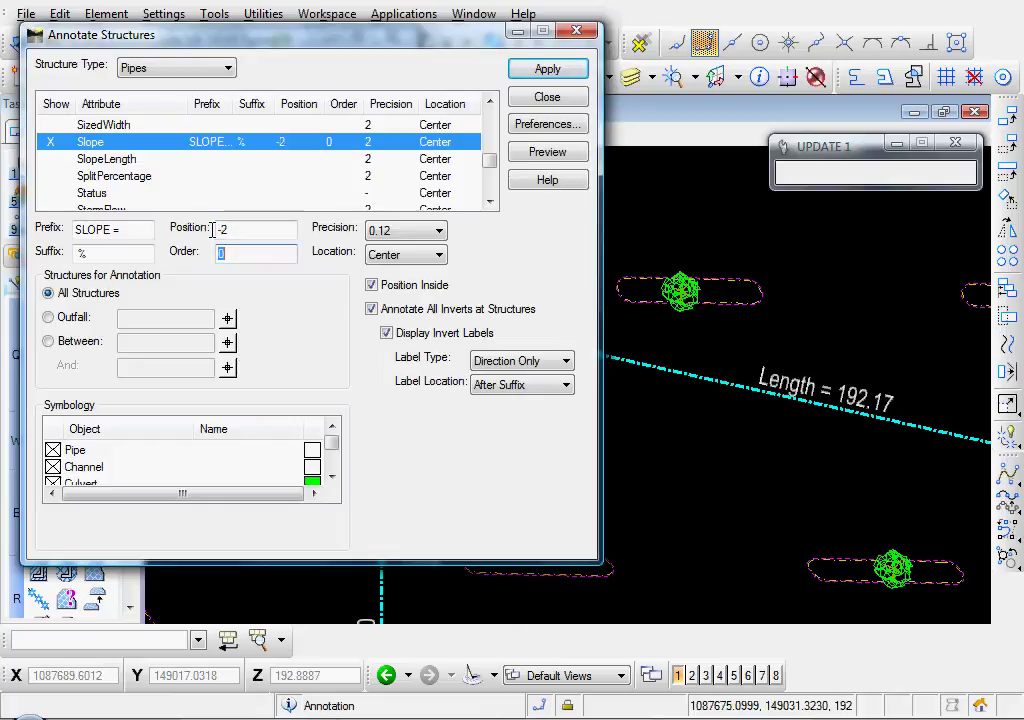
click(547, 69)
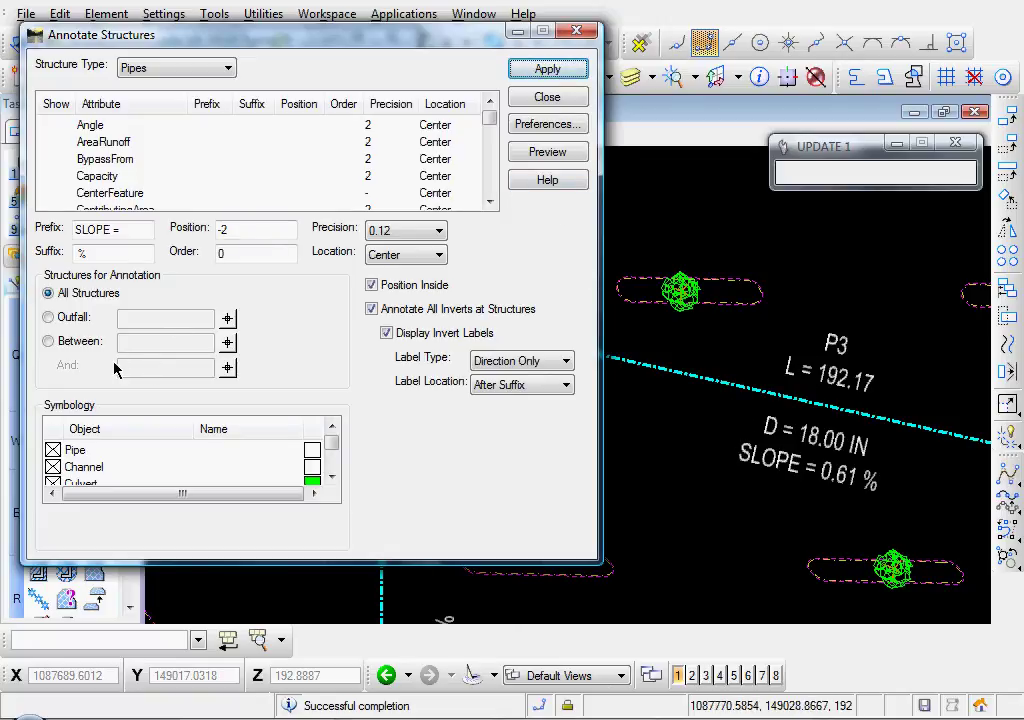
Set pipe label text to 0.05 height and width with 0.04 line spacing, then redraw.
click(112, 455)
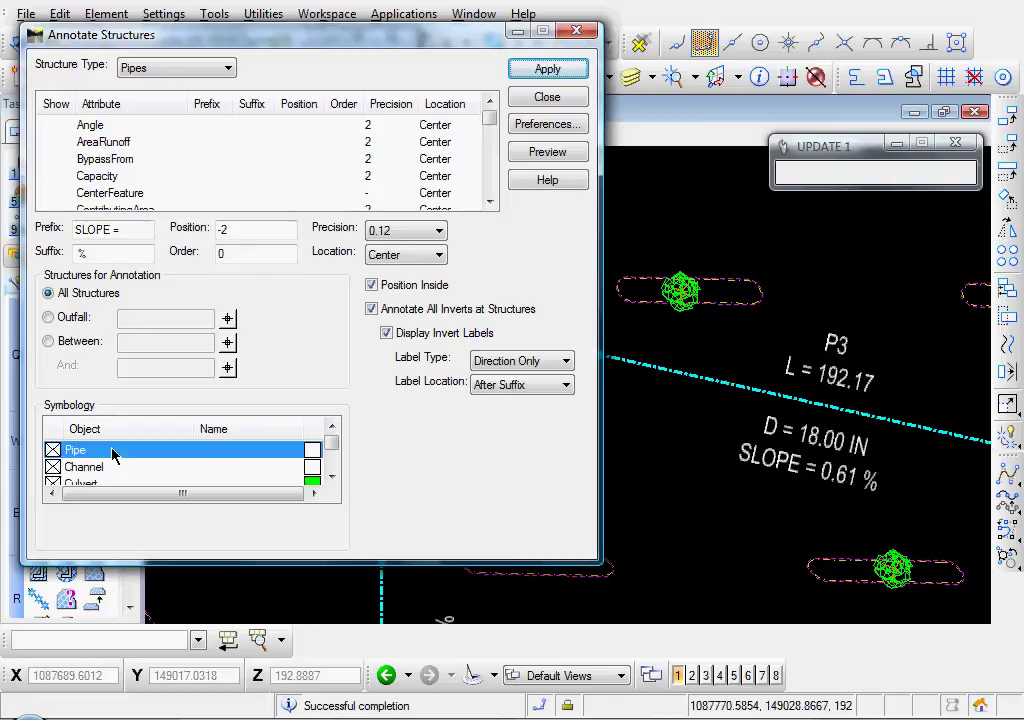
double_click(111, 453)
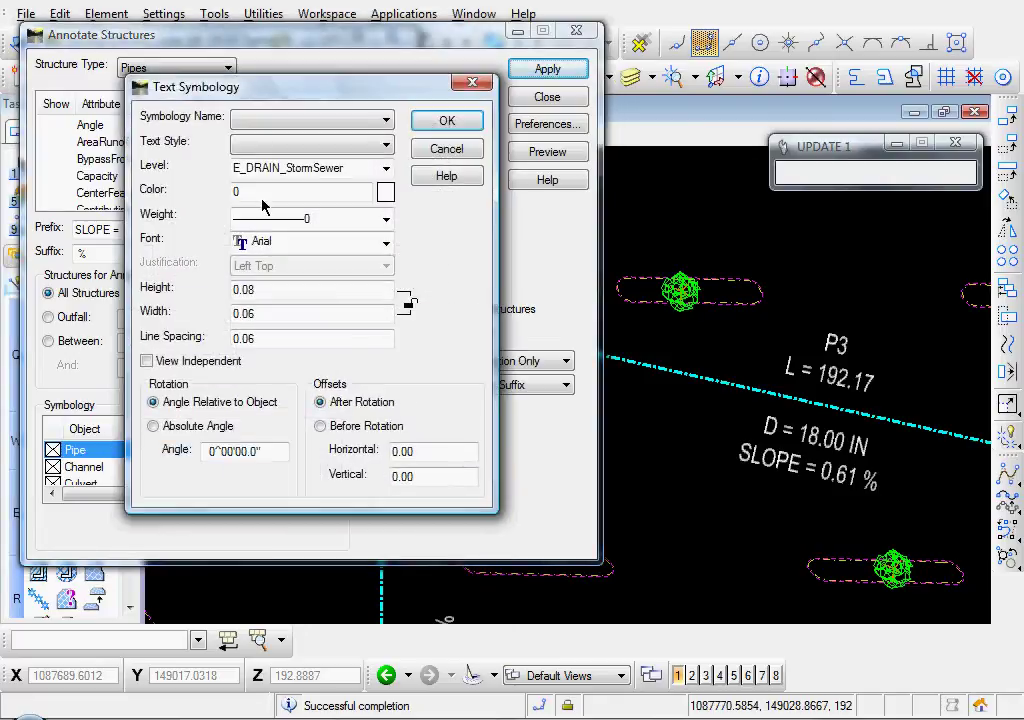
drag(300, 100, 224, 61)
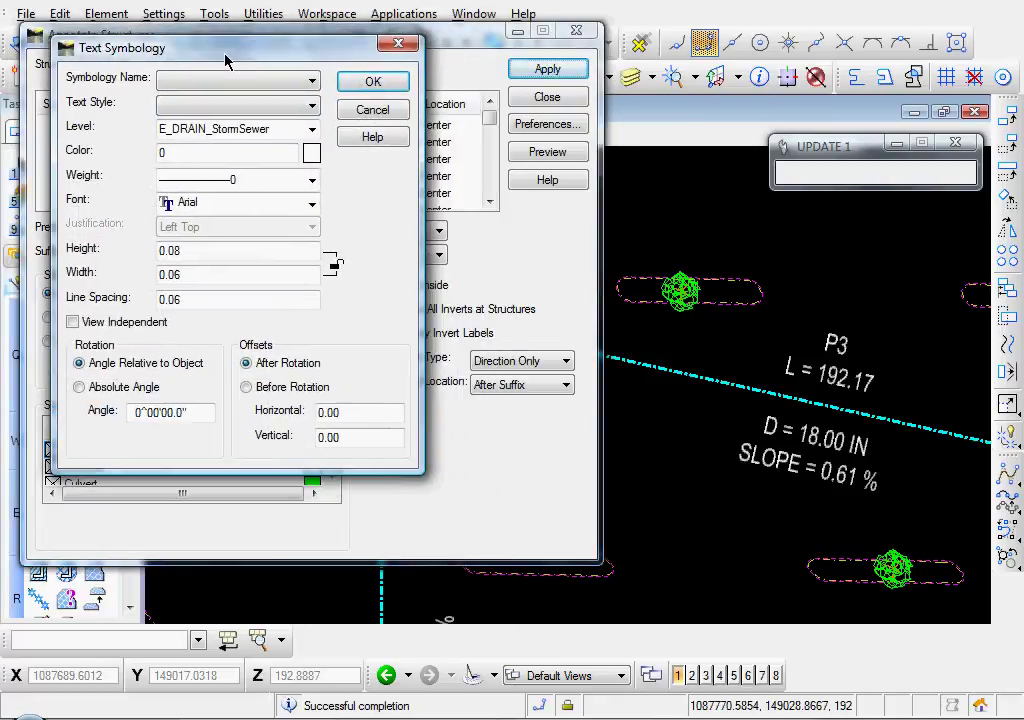
click(334, 266)
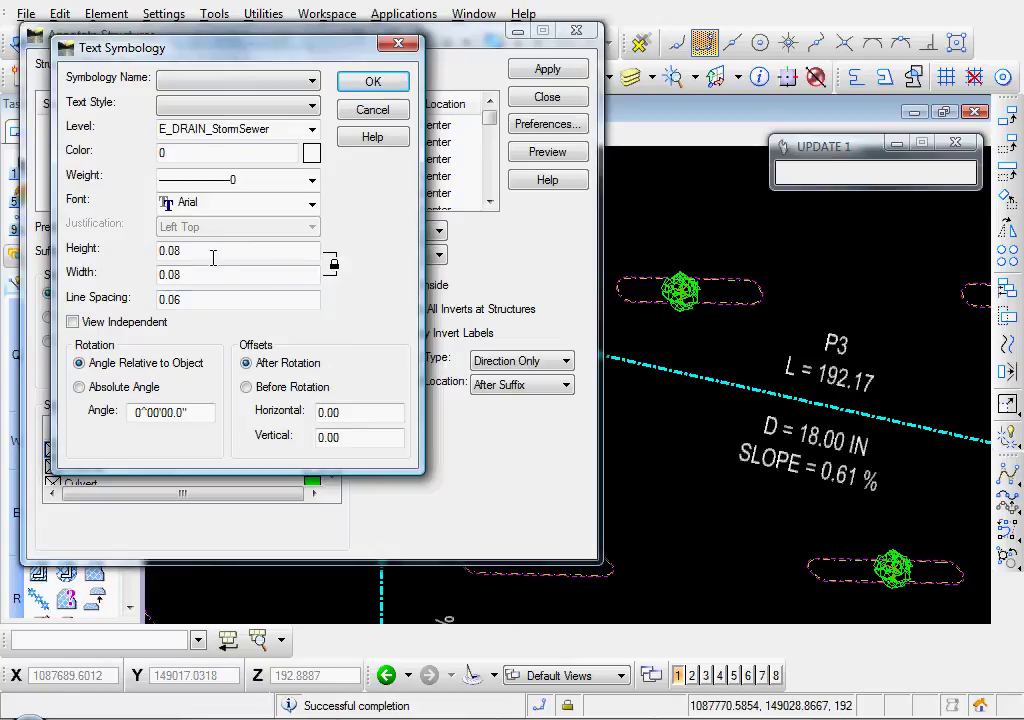
double_click(210, 255)
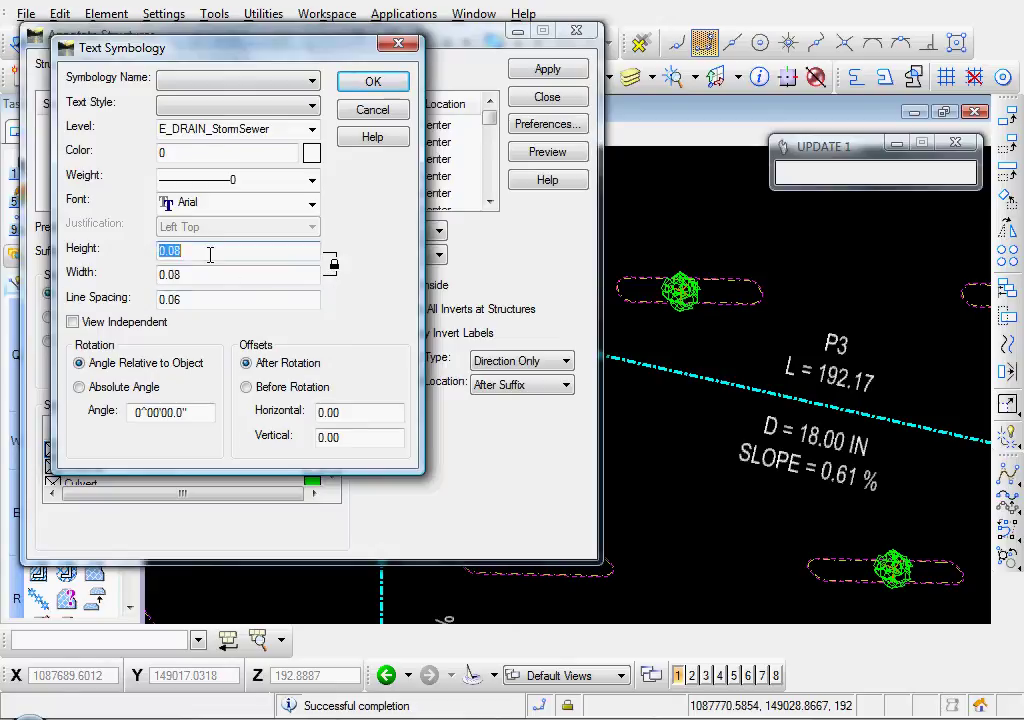
key(BackSpace)
key(Tab)
key(Tab)
key(Tab)
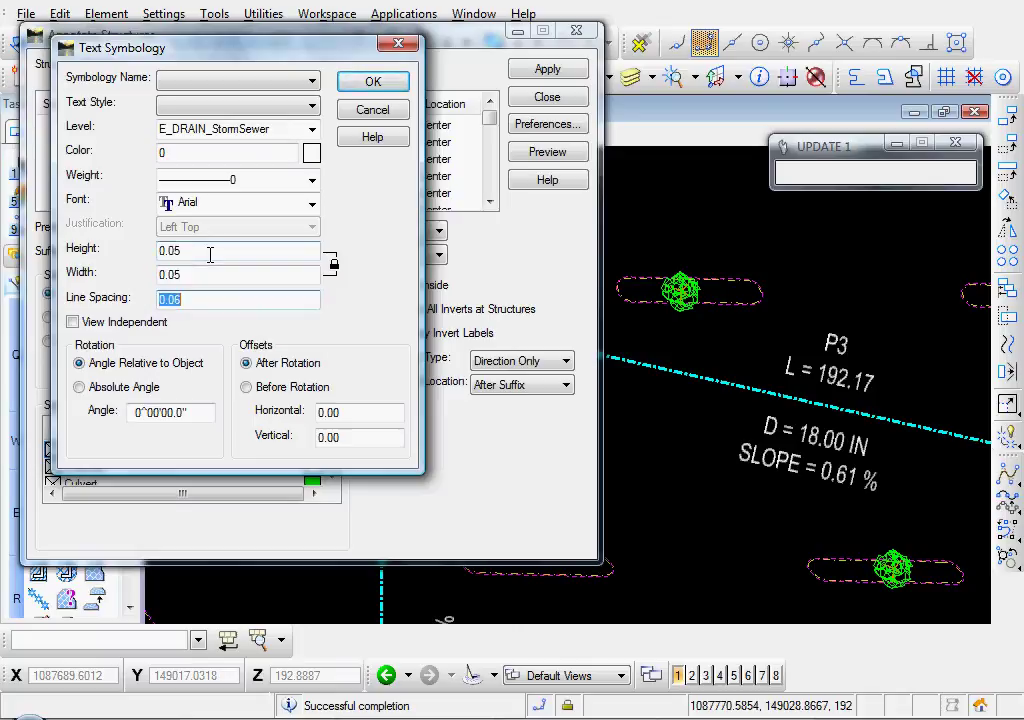
text(.04)
key(Tab)
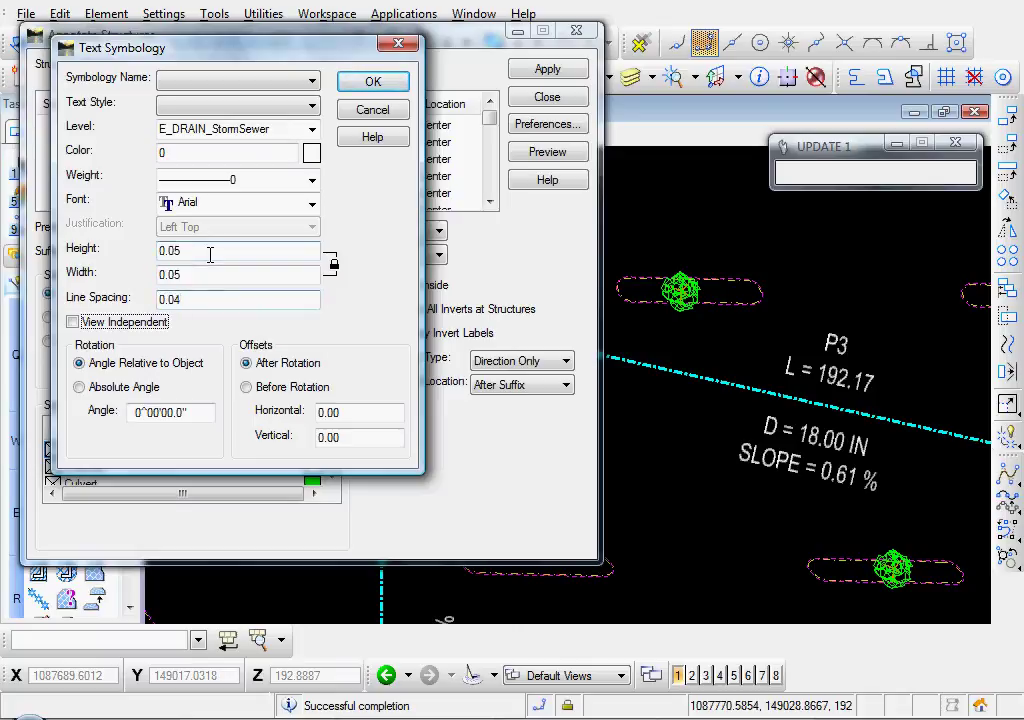
click(373, 84)
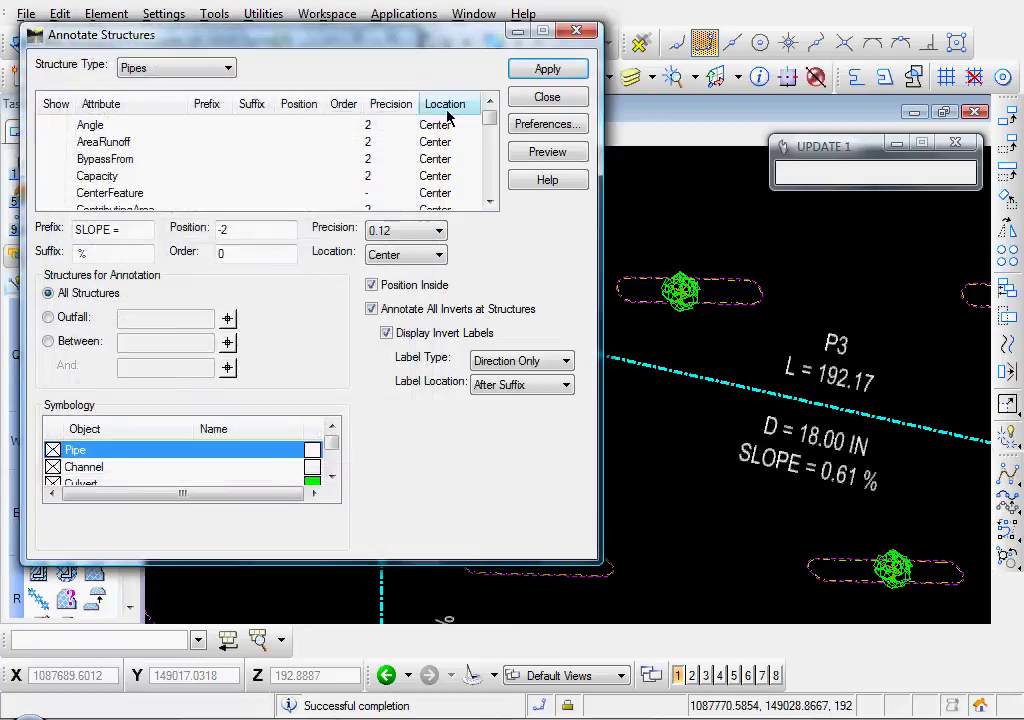
click(549, 70)
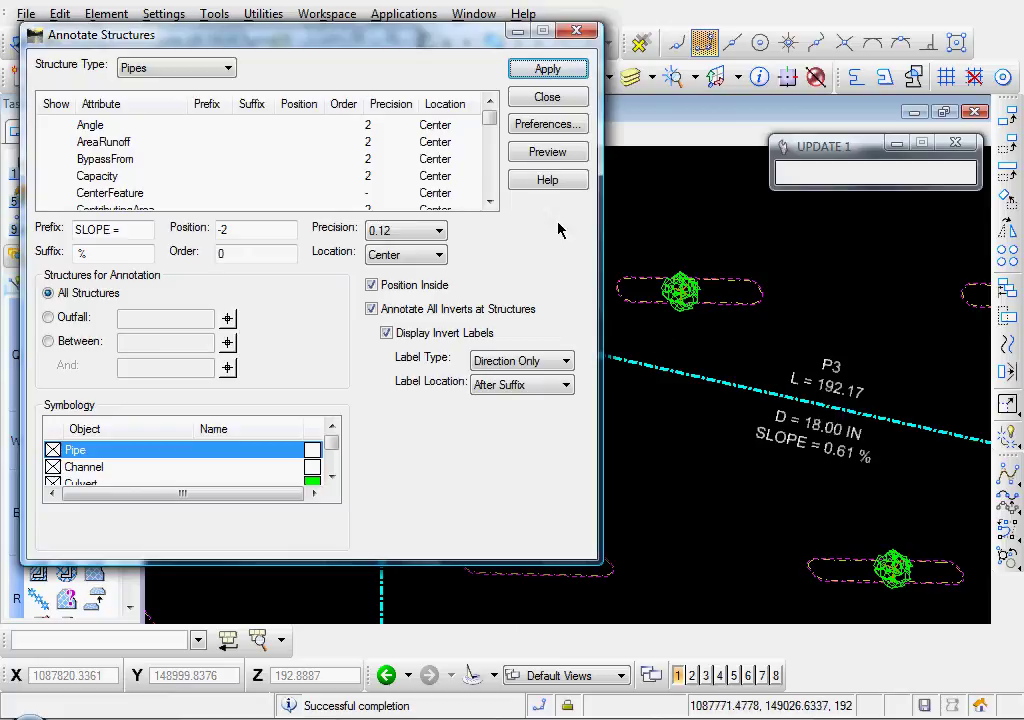
Close the annotation settings and pan the plan to bring inlet IN4 into view.
click(547, 98)
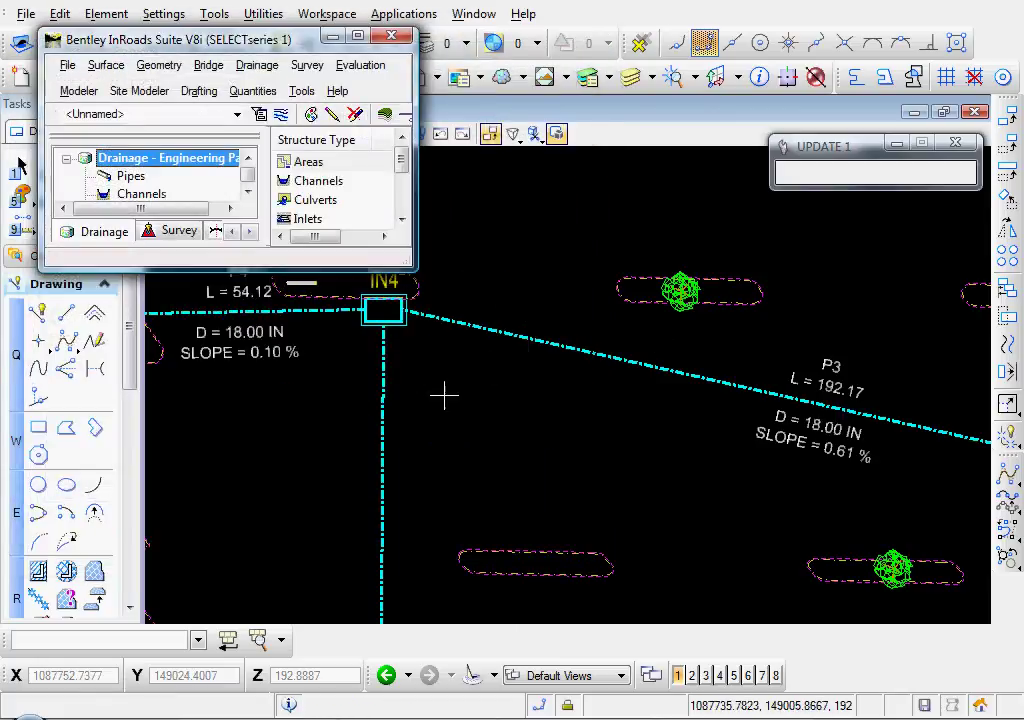
middle_drag(443, 393, 471, 410)
drag(471, 410, 700, 450)
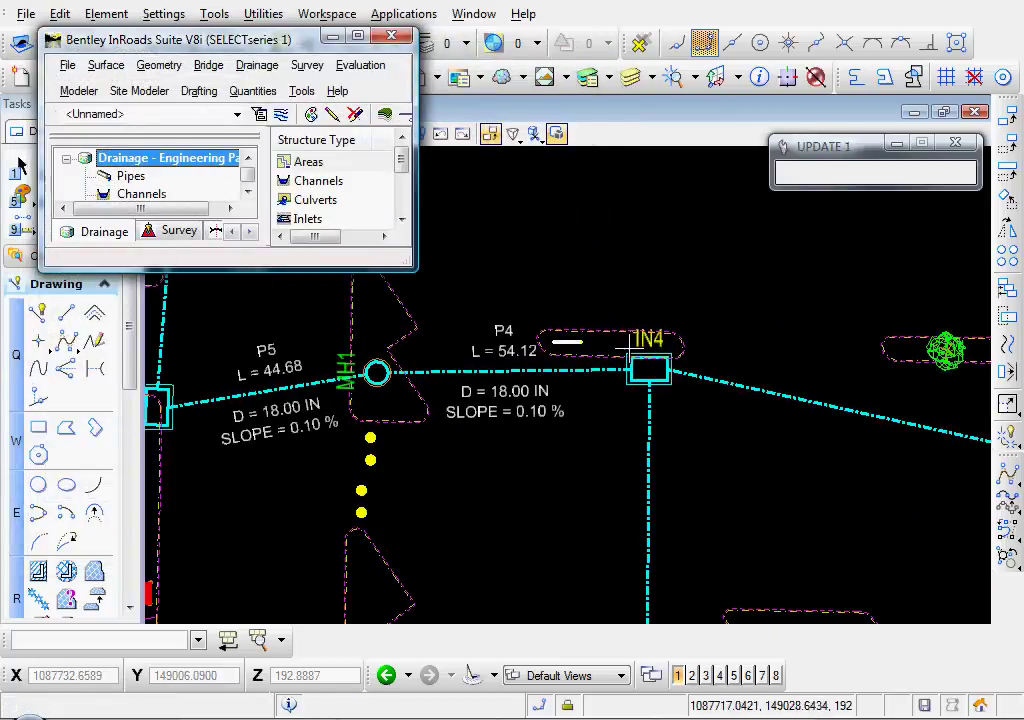
scroll(628, 343, up, 1)
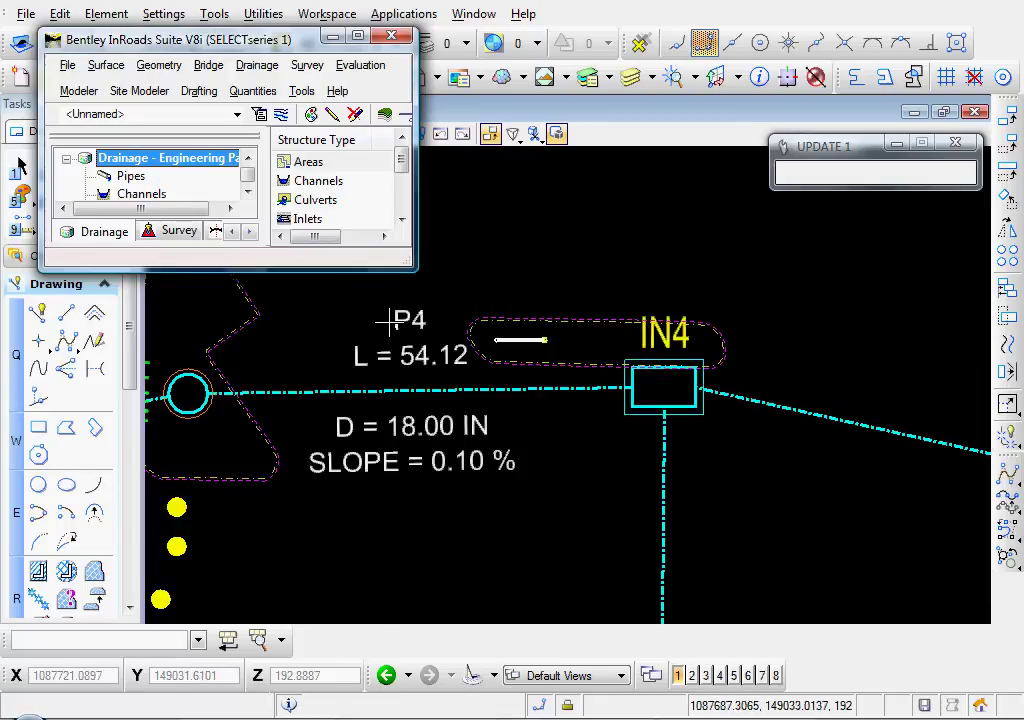
Reopen Annotate Structures with Inlets as the structure type.
click(257, 66)
mouse_move(290, 88)
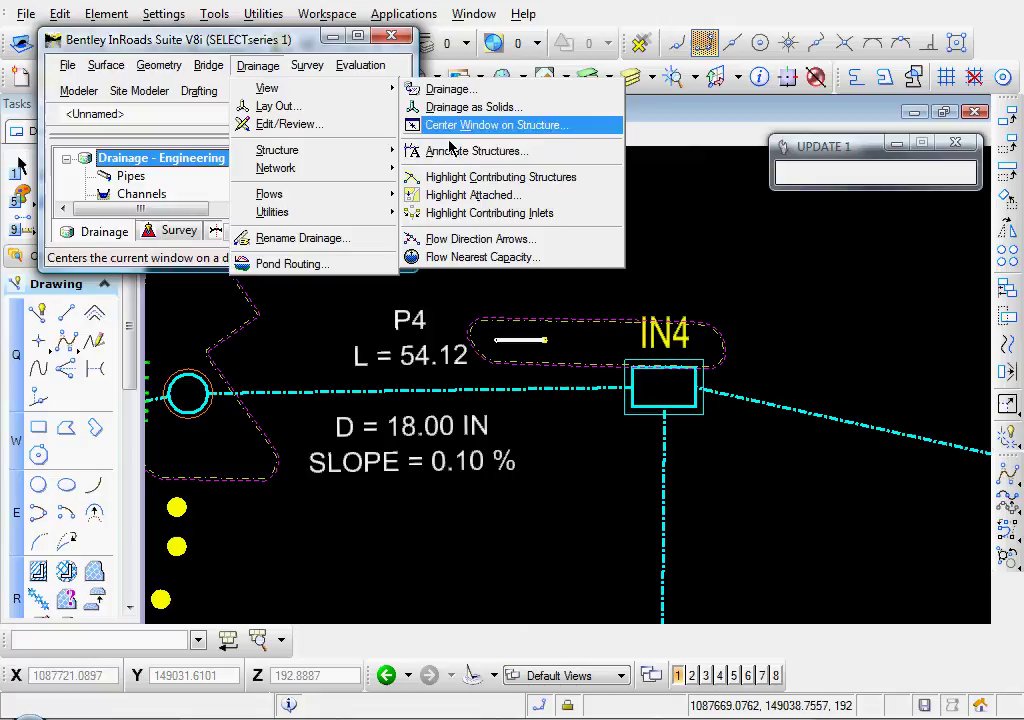
click(517, 126)
click(167, 76)
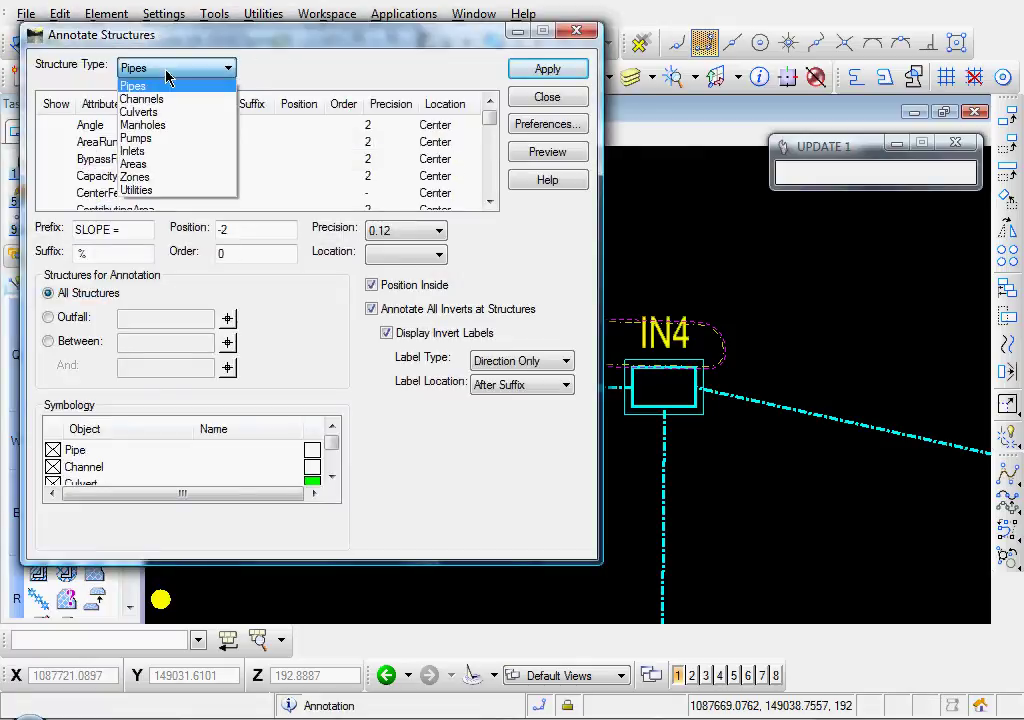
click(136, 150)
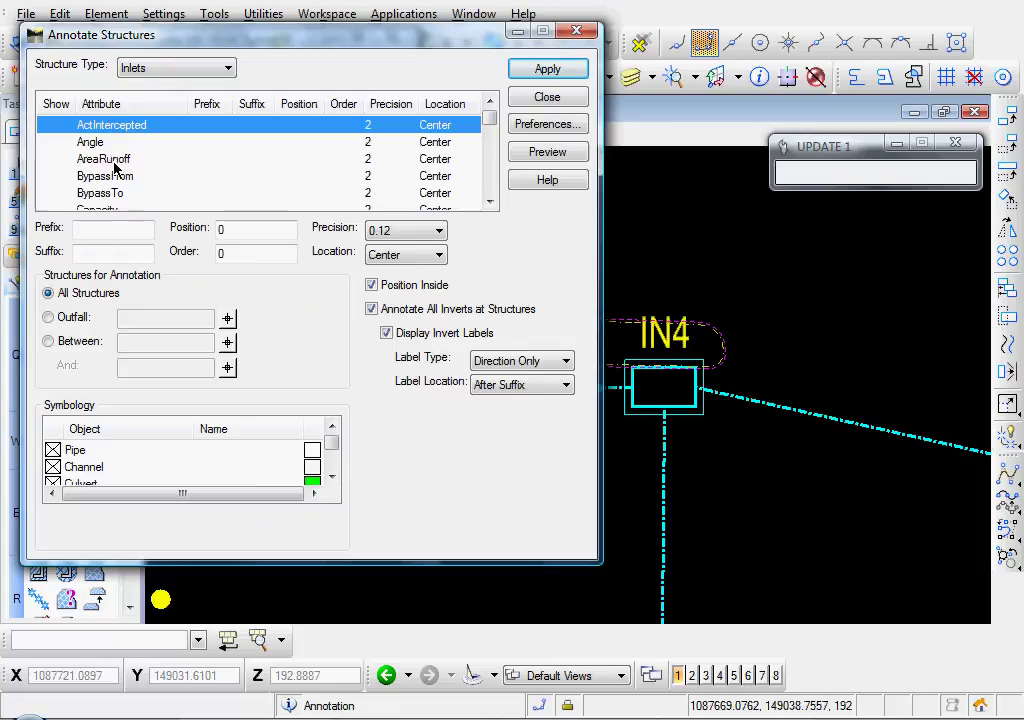
Move the inlet ID label to position 3.
scroll(112, 161, down, 5)
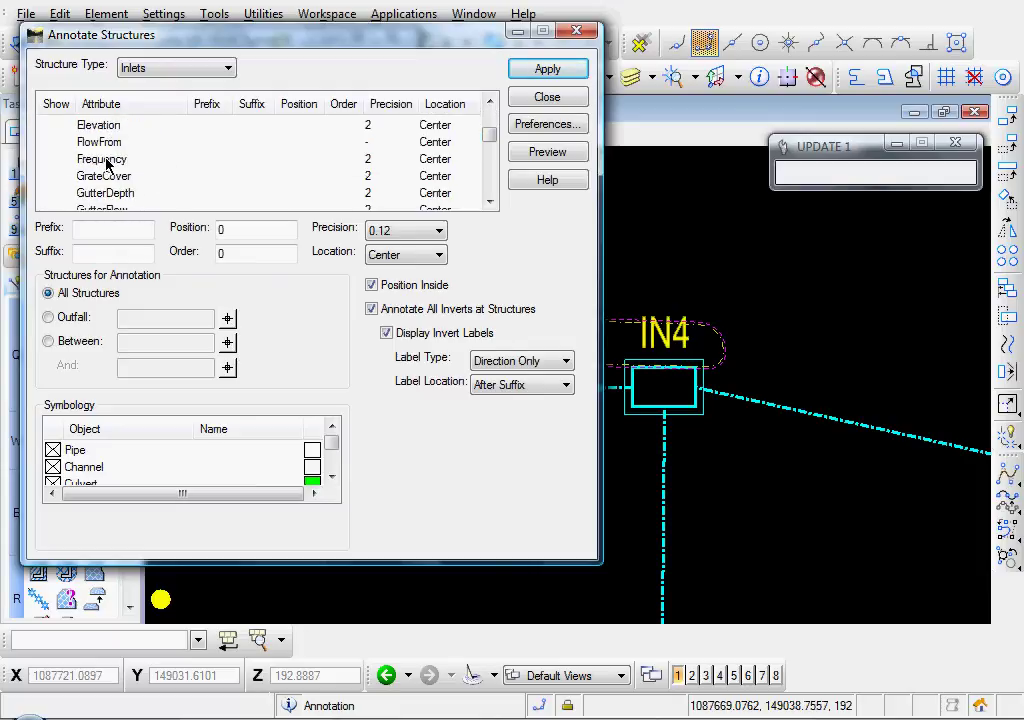
scroll(107, 163, down, 3)
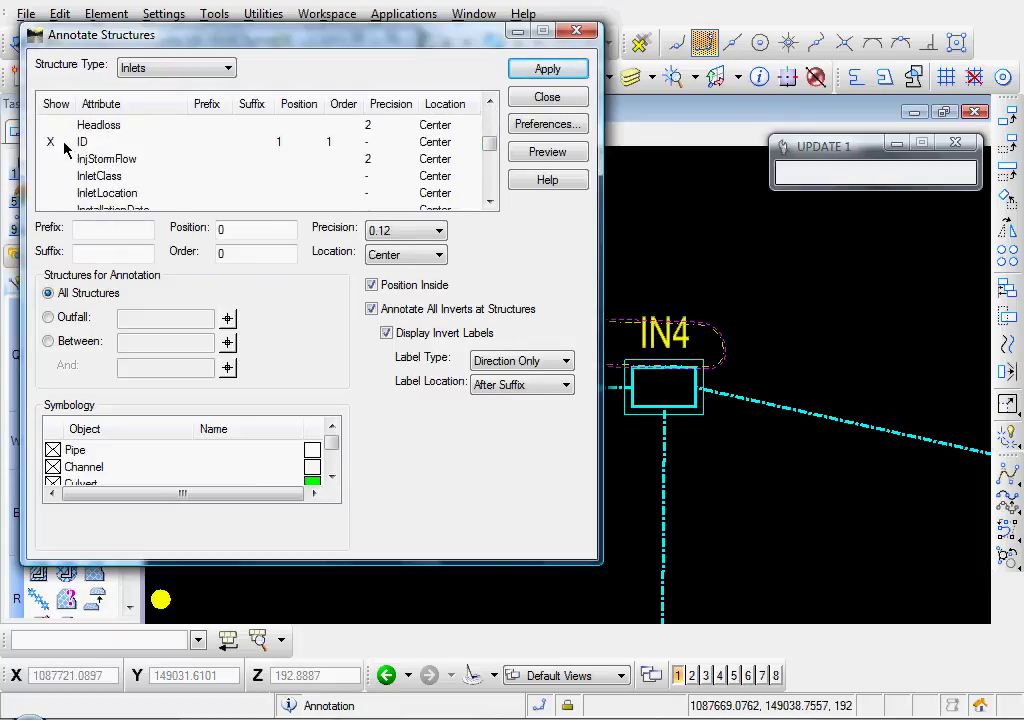
click(63, 144)
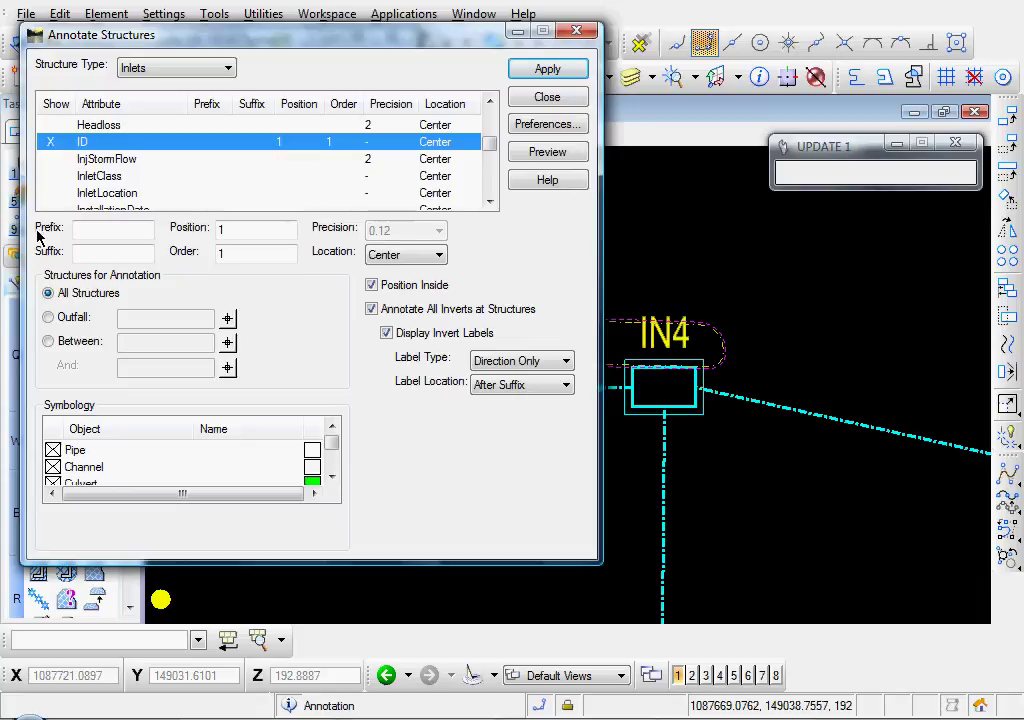
click(111, 229)
drag(229, 231, 207, 234)
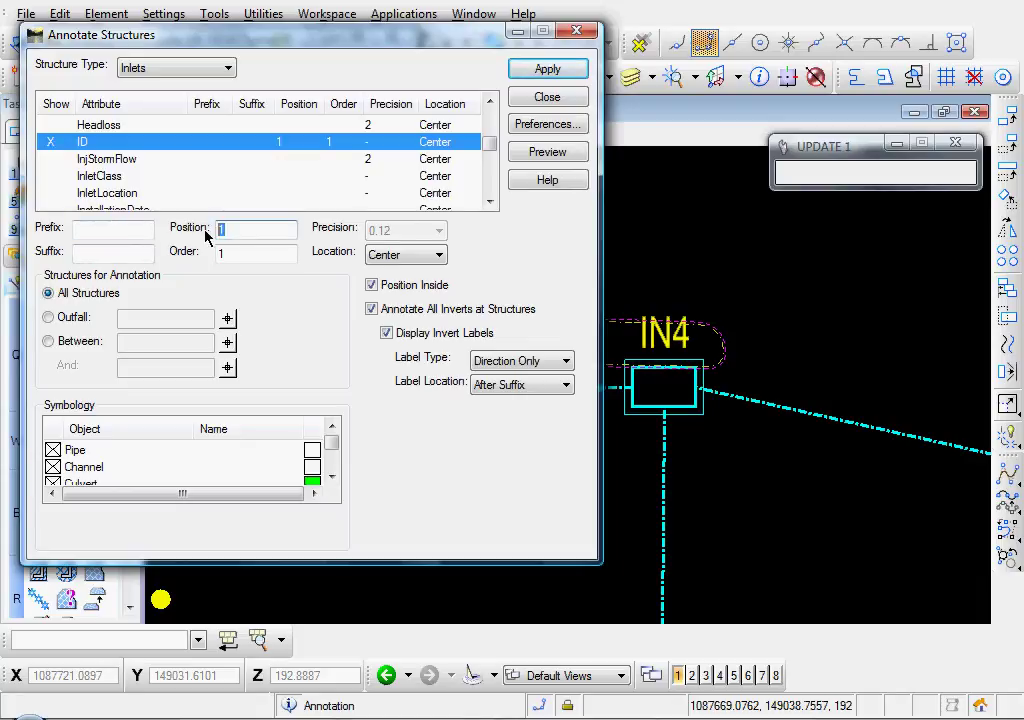
text(3)
key(Tab)
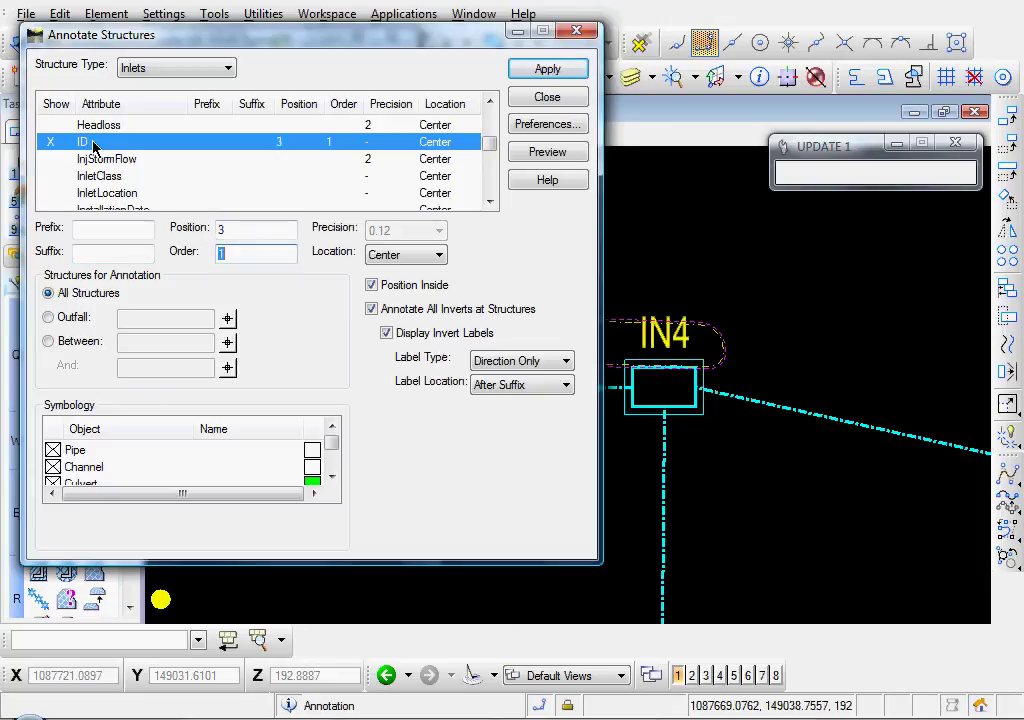
scroll(97, 163, down, 2)
scroll(93, 168, up, 1)
scroll(93, 167, down, 6)
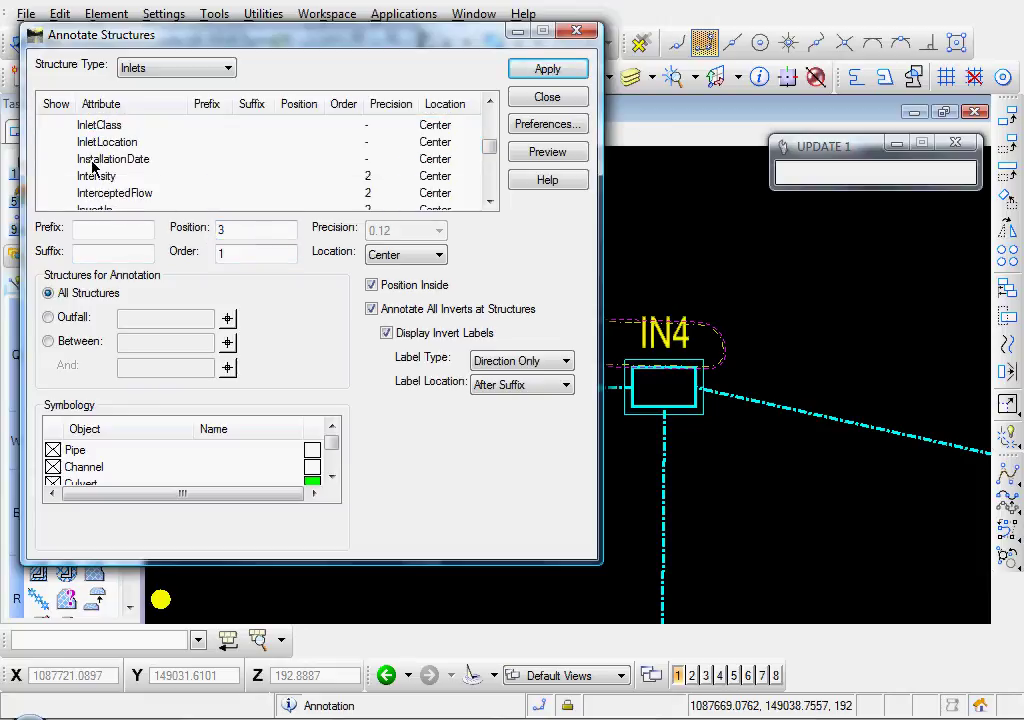
Show the inlet InvertIn value with prefix 'INV =' at position 2.
click(93, 145)
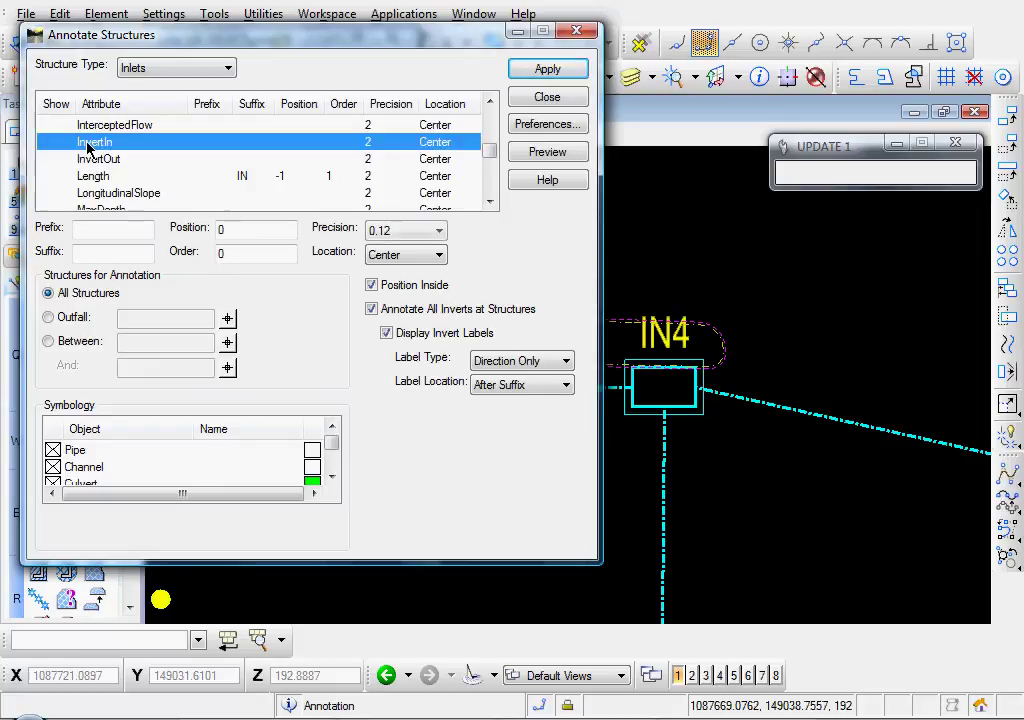
click(50, 142)
click(93, 228)
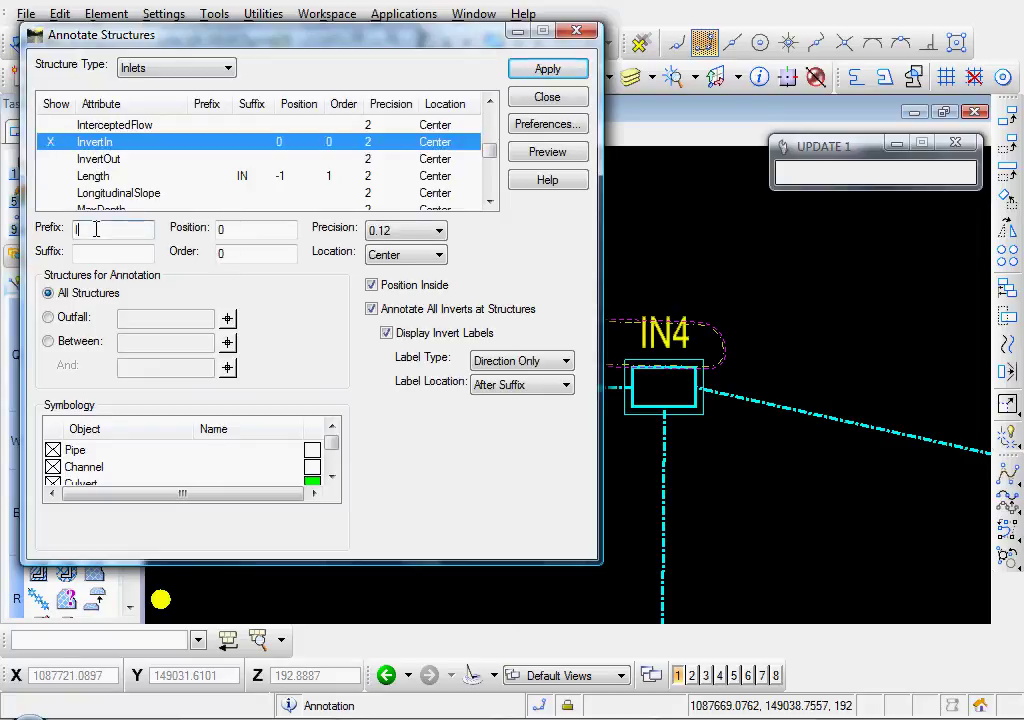
text(INV =)
key(Tab)
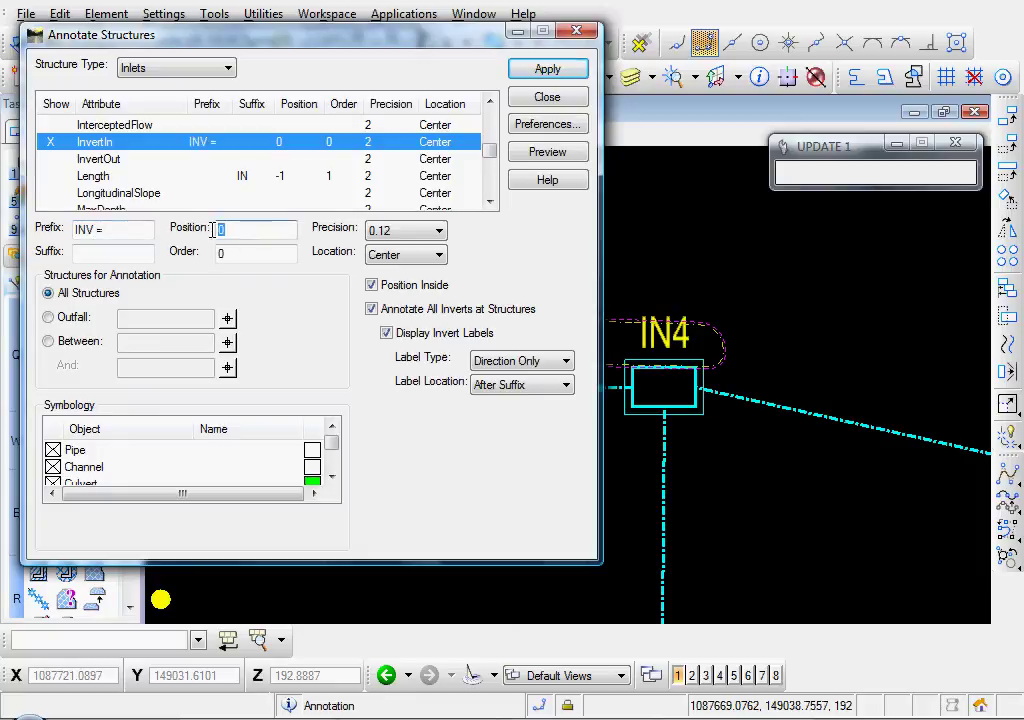
Show InvertOut with prefix 'INV =' at position 1 and draw the inlet labels.
click(90, 160)
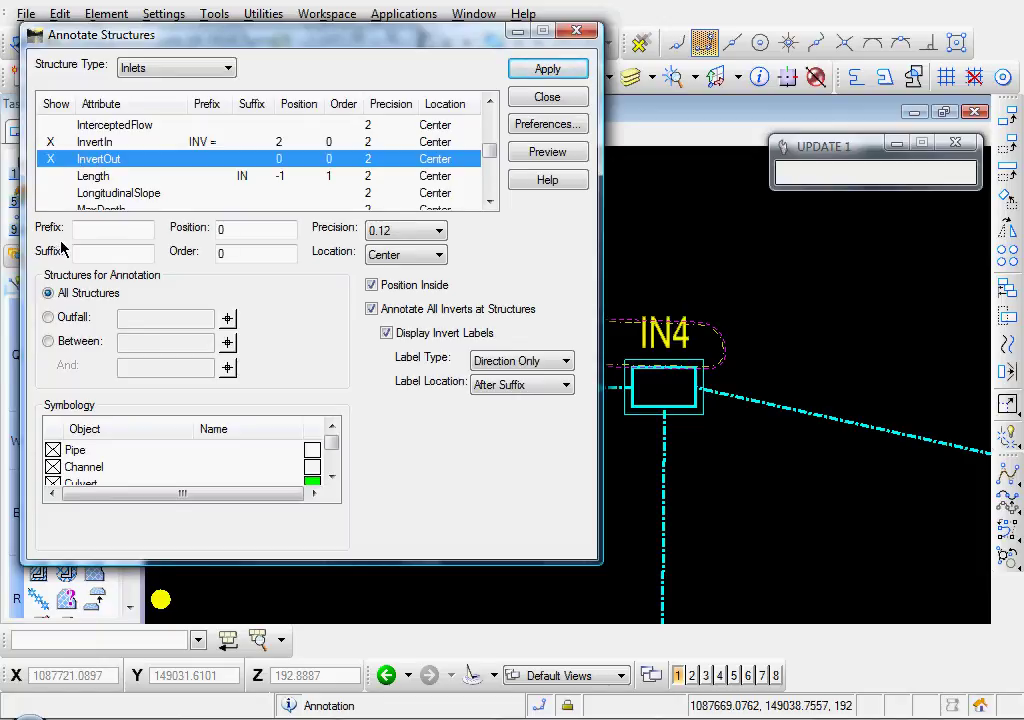
click(85, 230)
text(INV)
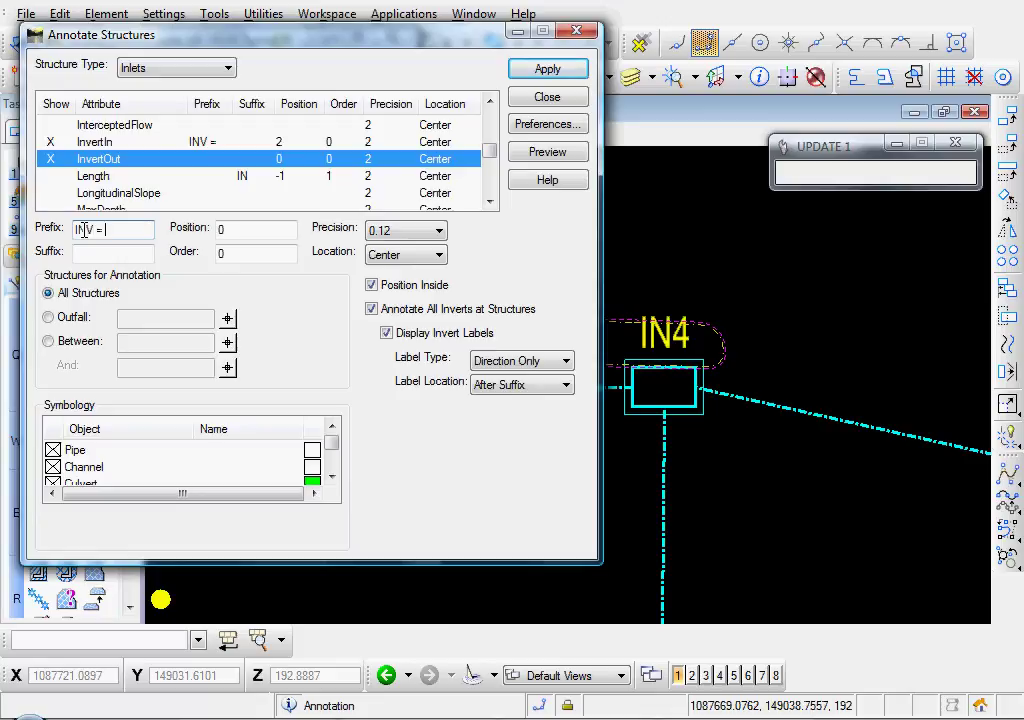
text( =)
double_click(232, 228)
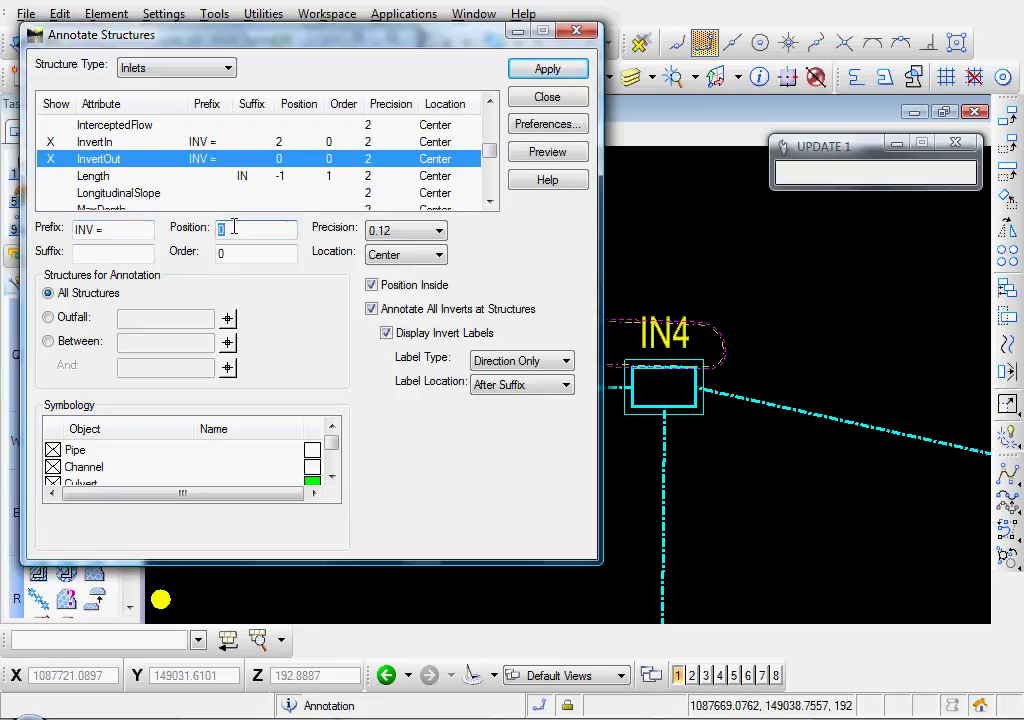
key(Tab)
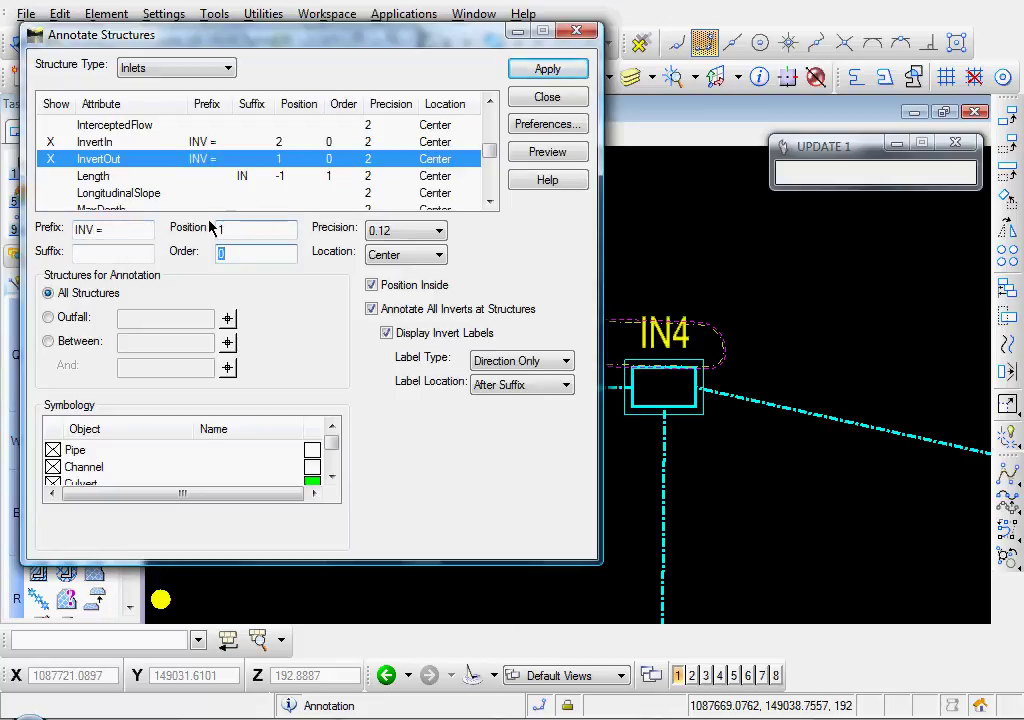
click(548, 68)
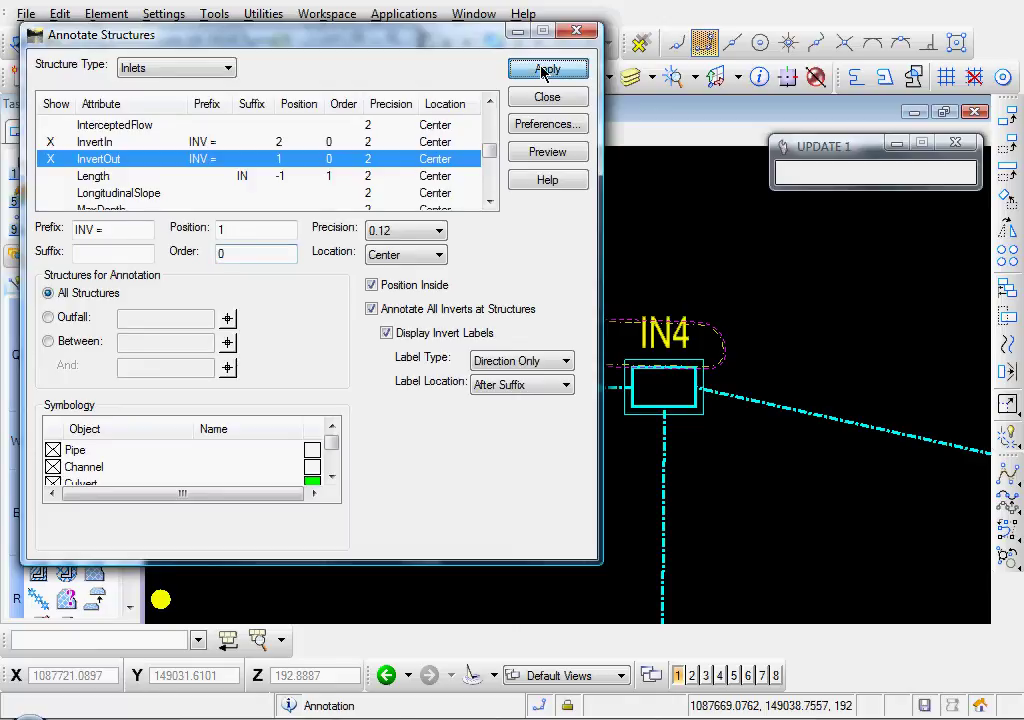
scroll(813, 307, down, 2)
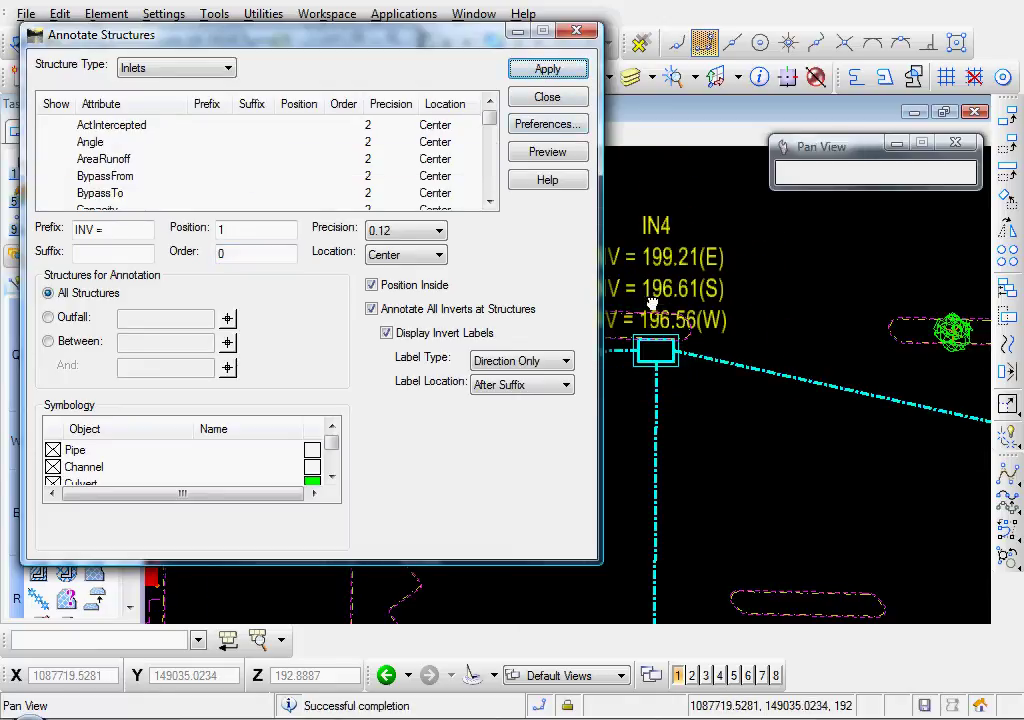
With IN4's labels in view, open the Inlet text symbology settings.
mouse_move(813, 307)
middle_down()
mouse_move(738, 369)
mouse_move(745, 345)
middle_up()
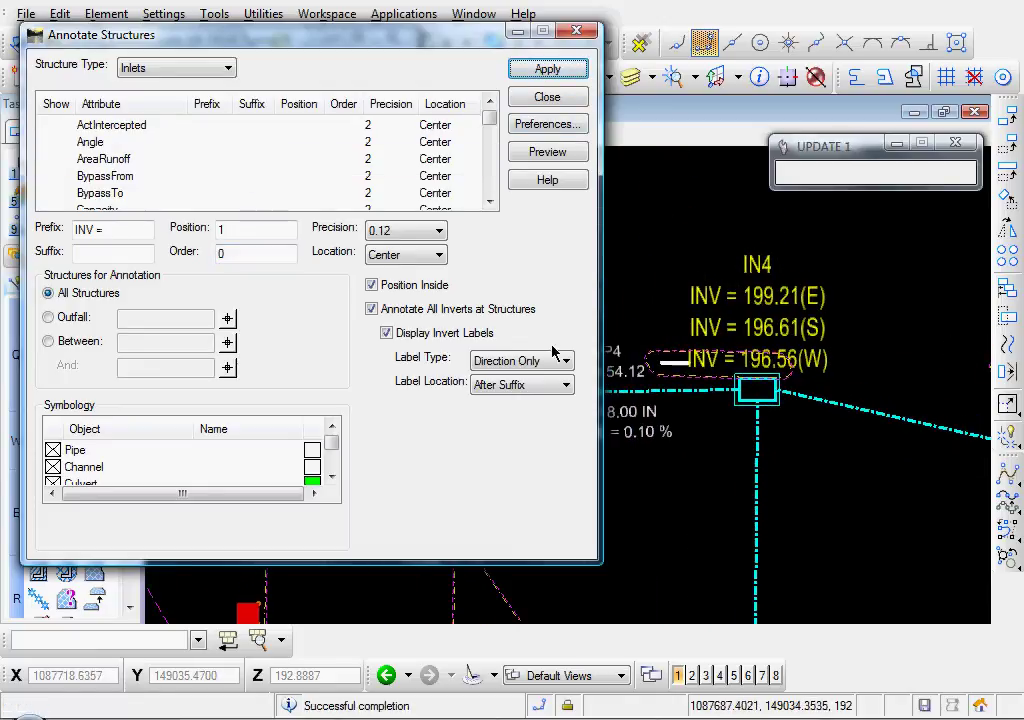
click(86, 452)
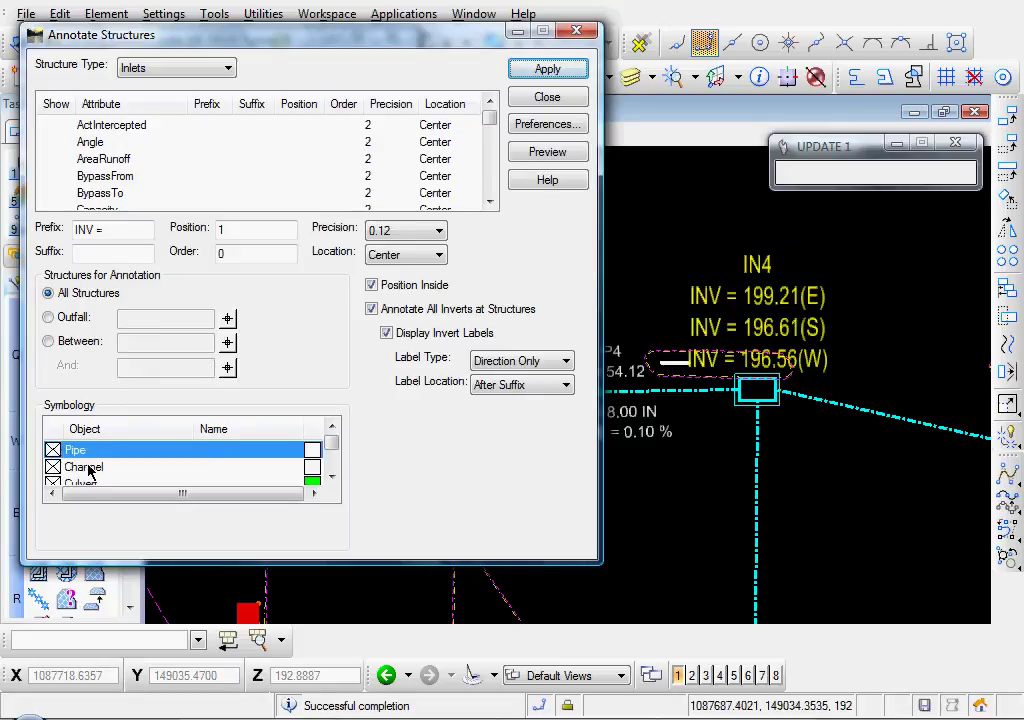
scroll(88, 472, down, 2)
scroll(89, 470, down, 1)
click(83, 472)
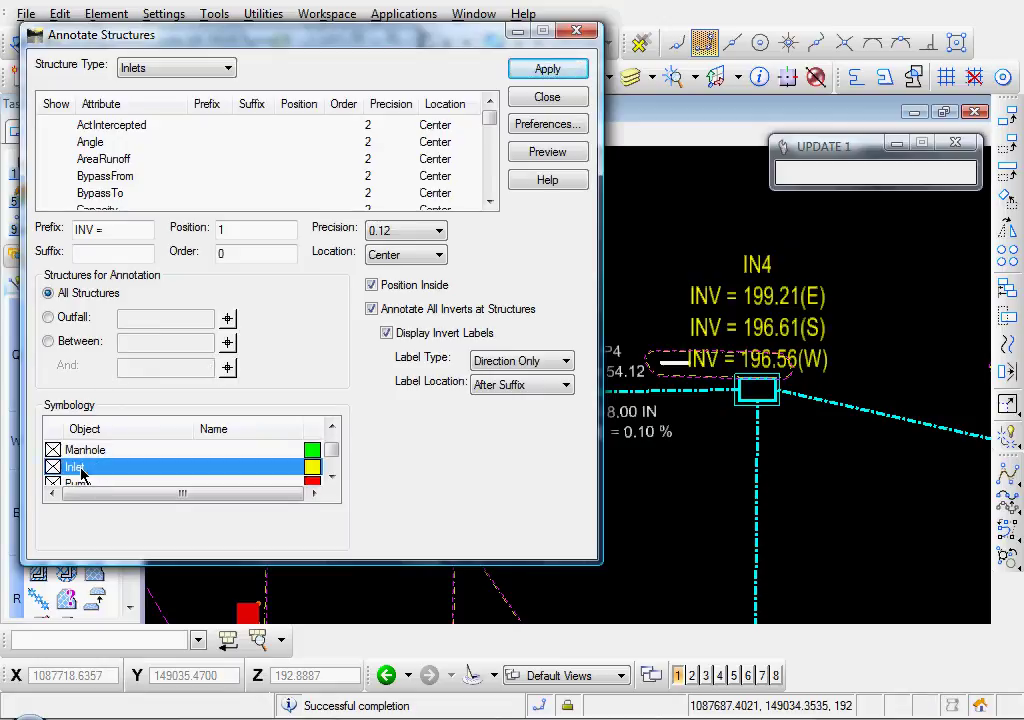
double_click(88, 478)
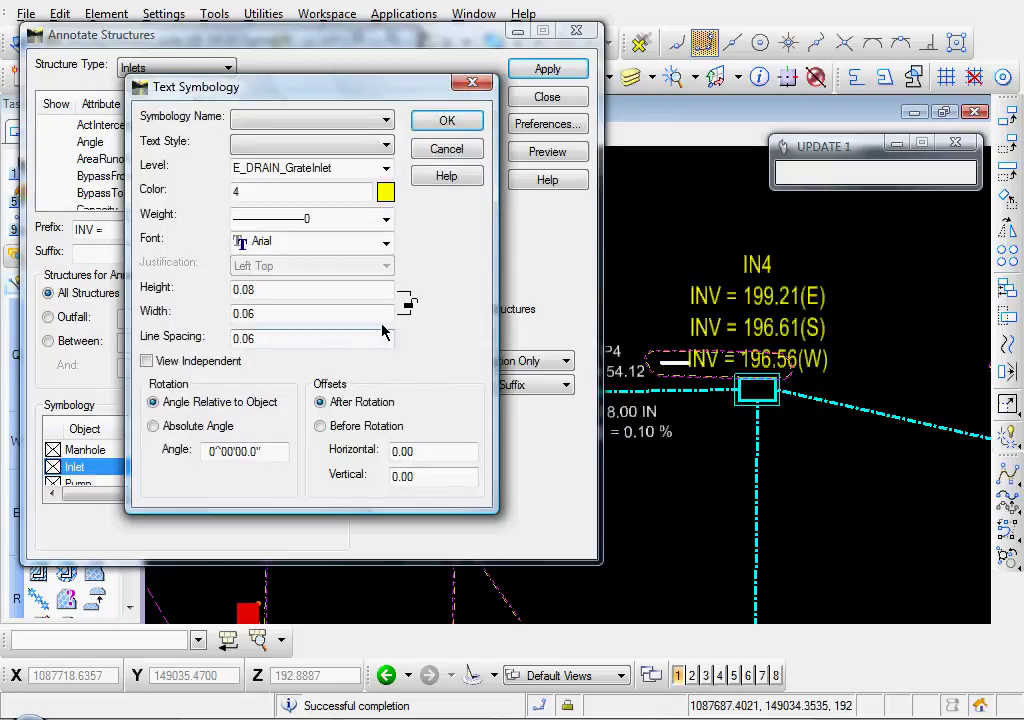
Set inlet text height and width to 0.05 with 0.04 line spacing, then redraw the inlet labels.
click(408, 304)
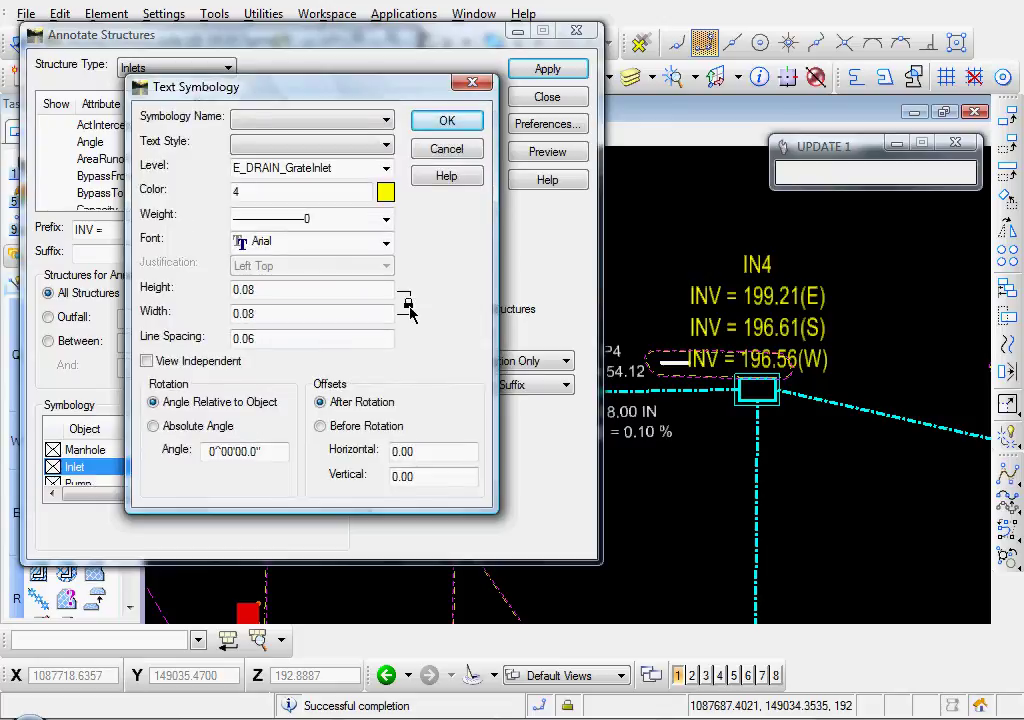
double_click(291, 289)
text(.05)
key(Tab)
key(Tab)
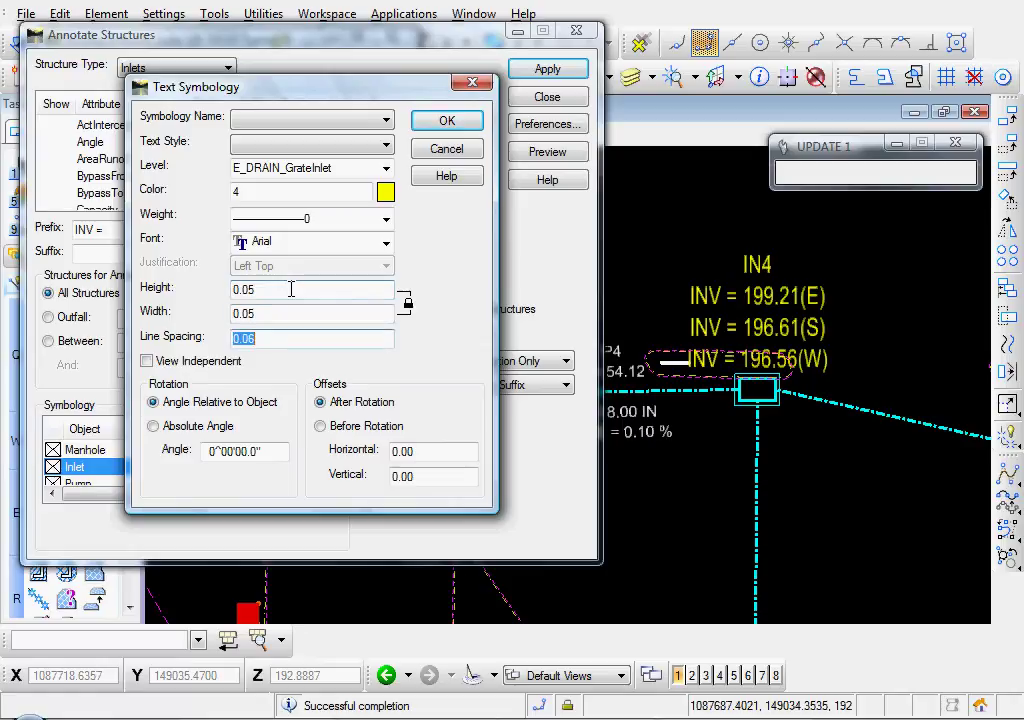
text(0.04)
key(Tab)
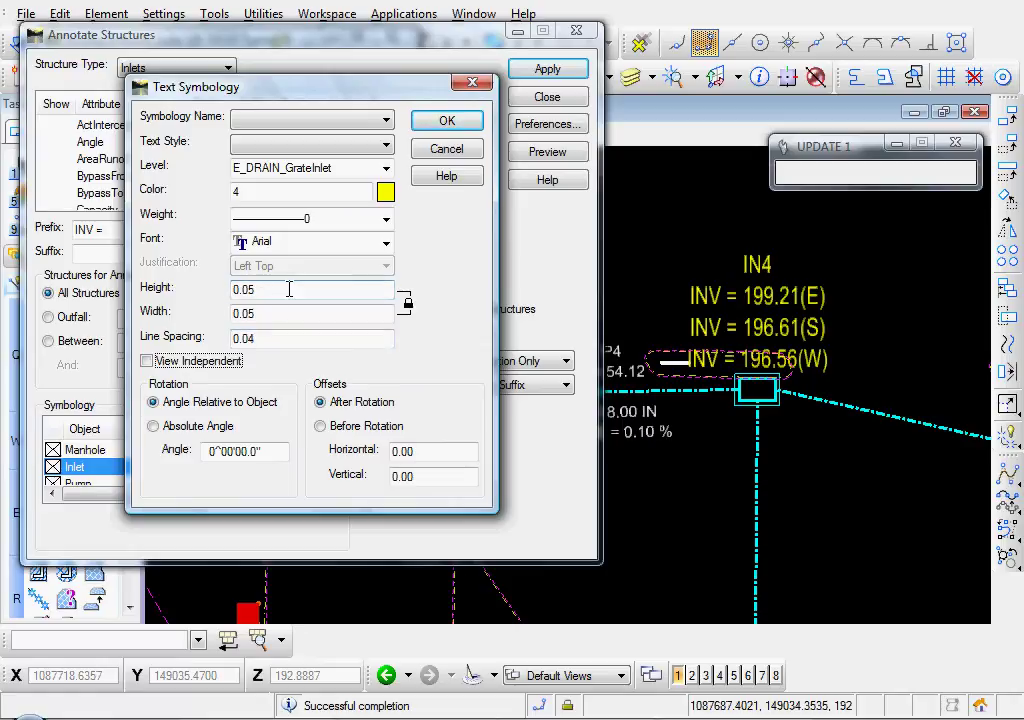
click(446, 120)
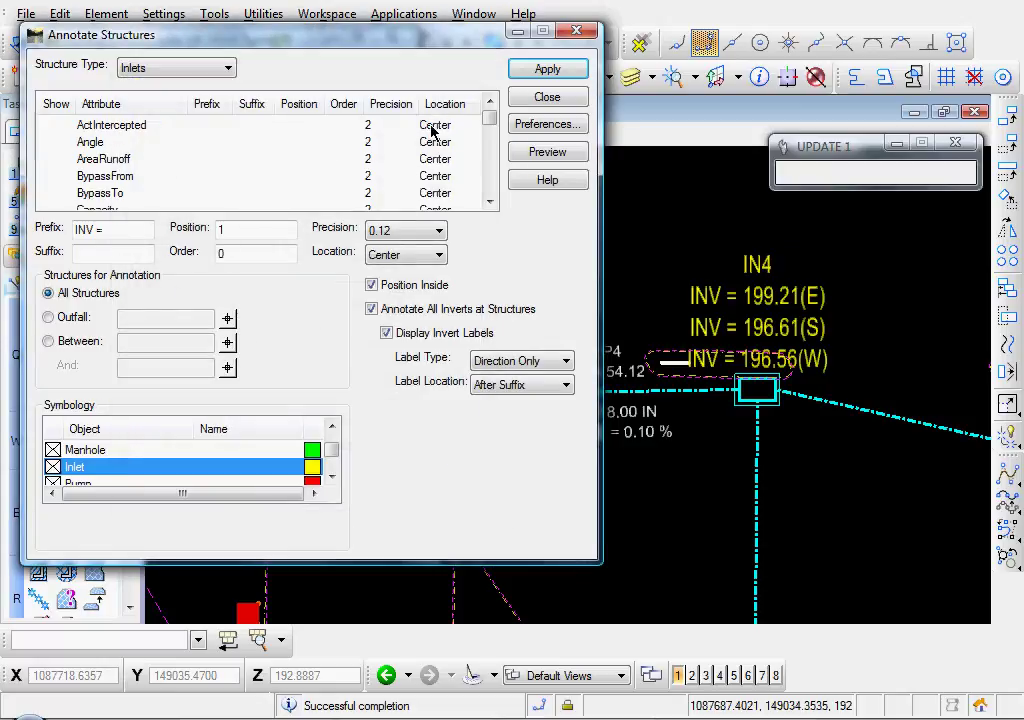
click(547, 70)
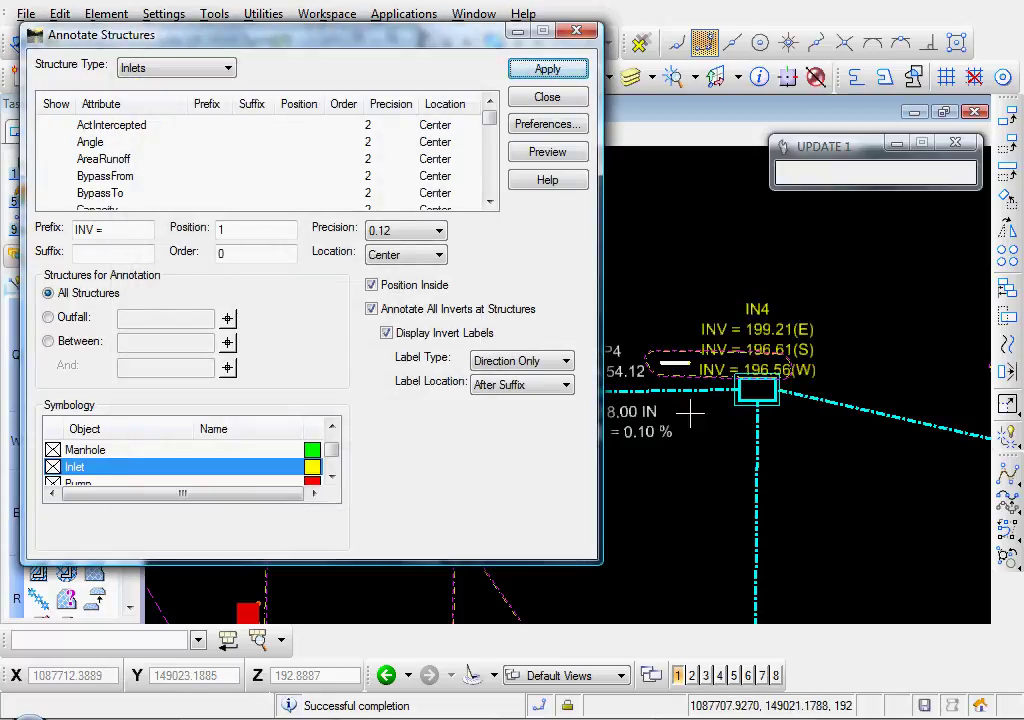
Pan to inlet IN5 beside pipe P5 and close the Annotate Structures dialog.
mouse_move(647, 428)
middle_down()
mouse_move(830, 445)
mouse_move(791, 448)
mouse_move(818, 446)
middle_up()
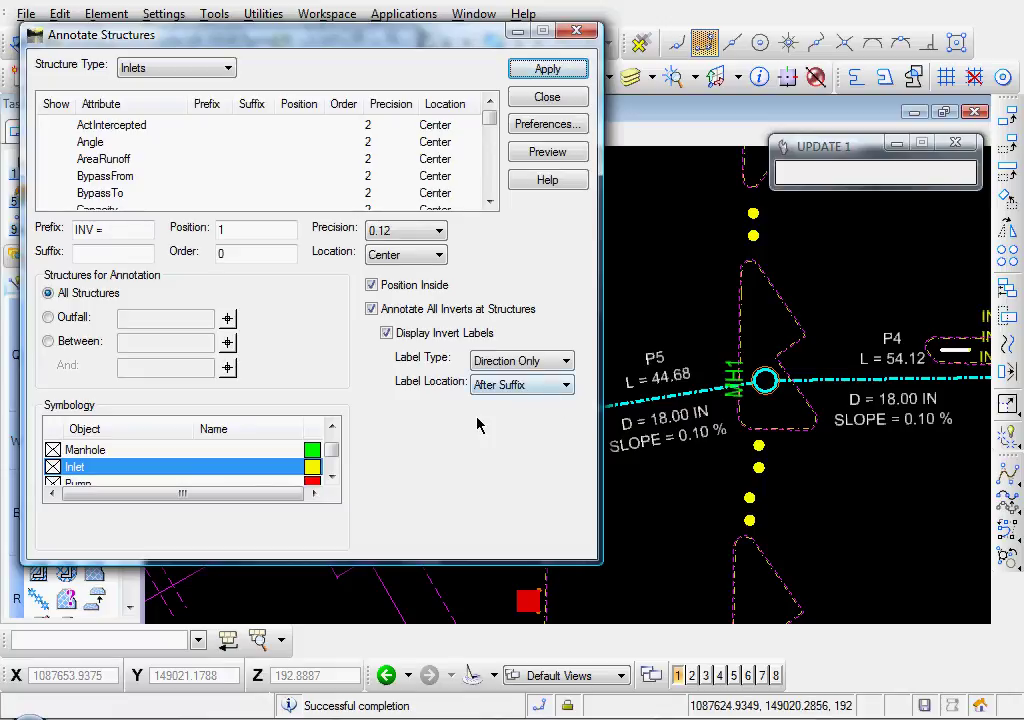
click(541, 98)
click(535, 133)
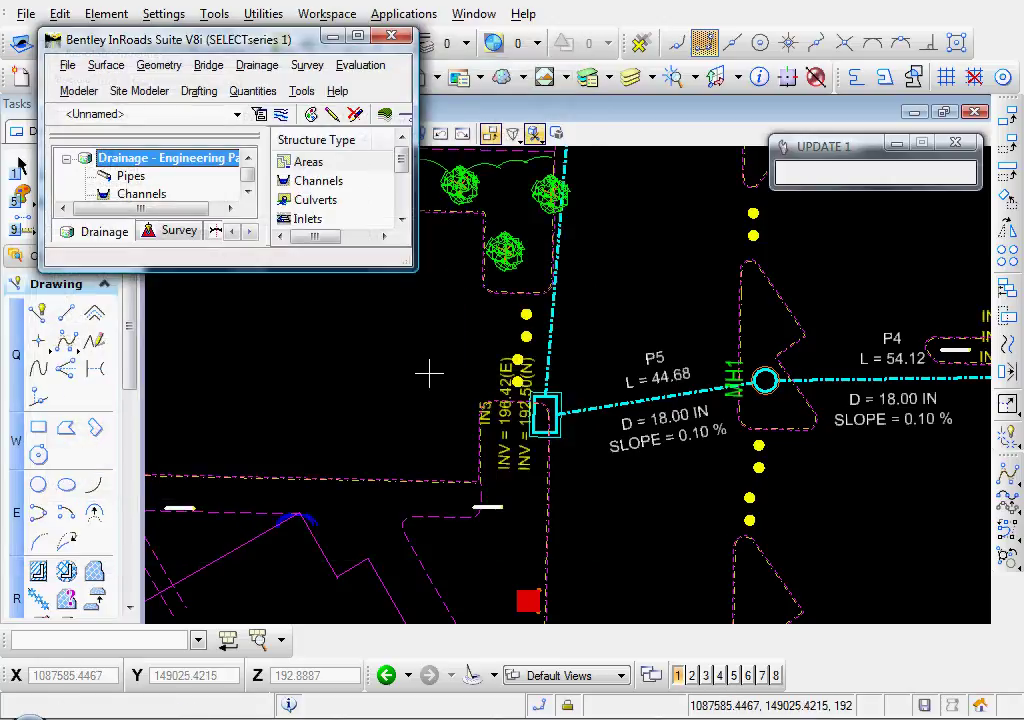